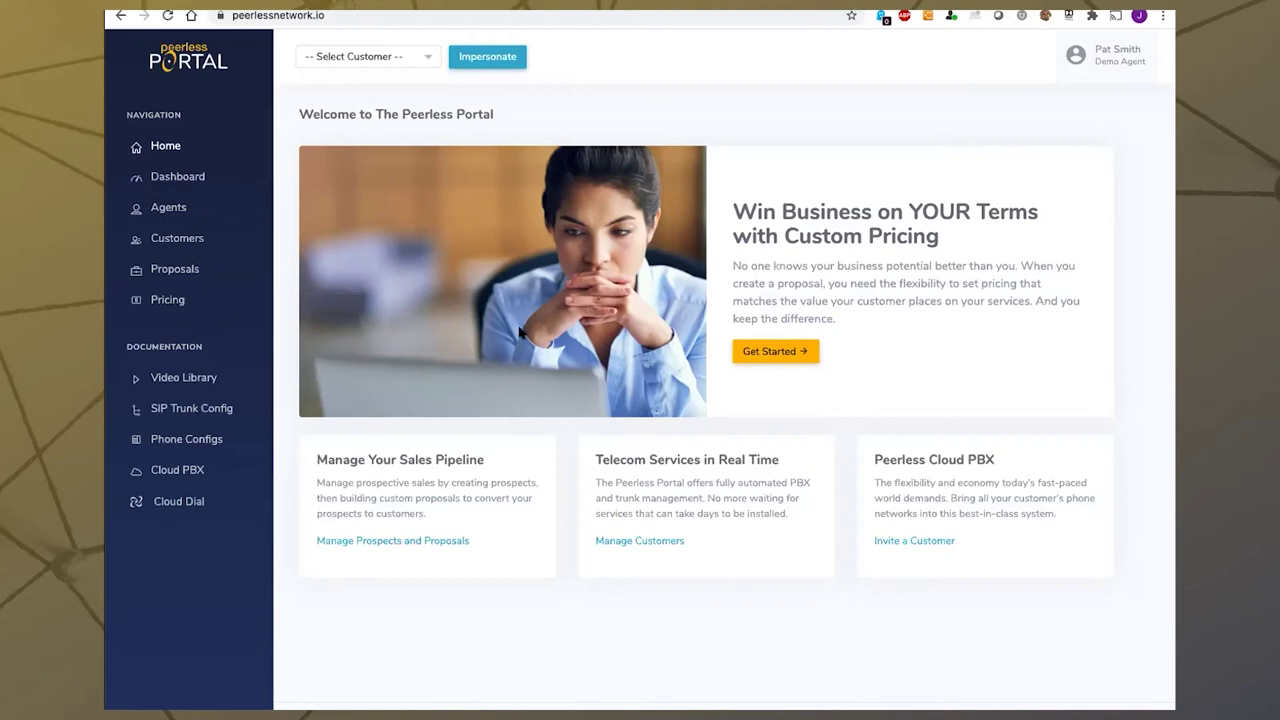
# Start a new custom pricing profile and name it "AAA Special"
pyautogui.click(167, 300)
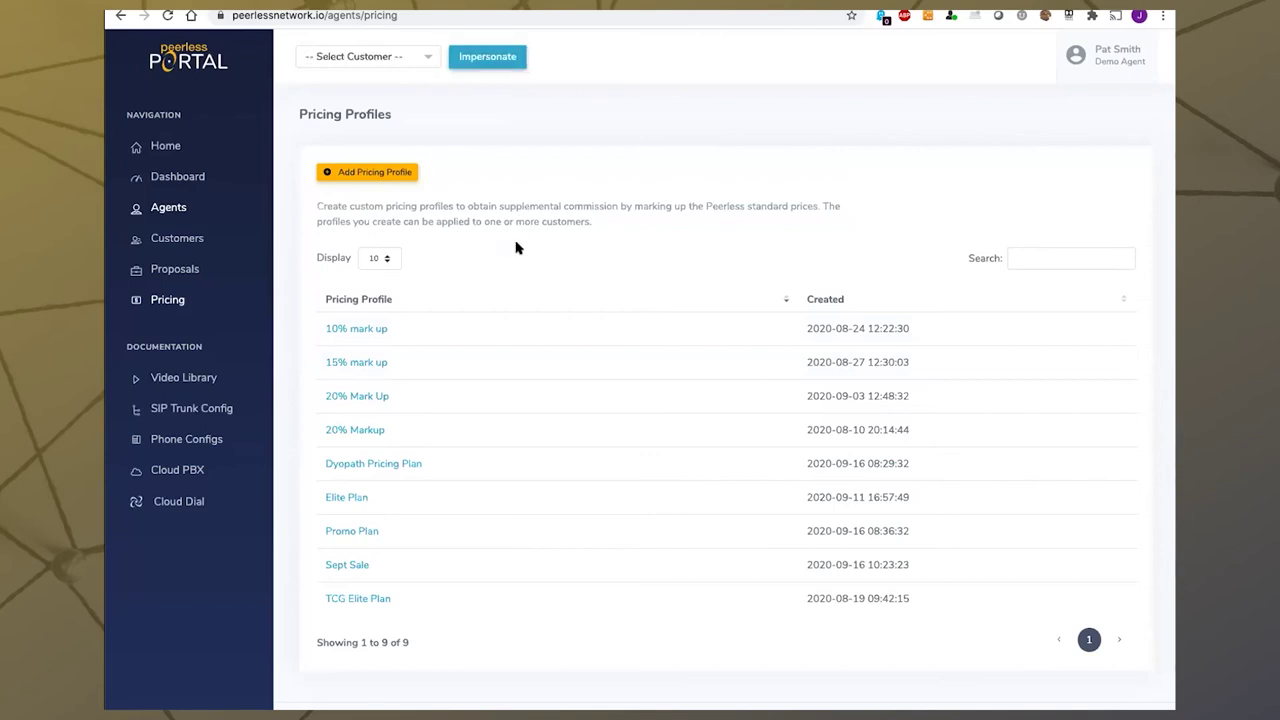
pyautogui.click(403, 174)
pyautogui.click(555, 233)
pyautogui.write('AAA SPe')
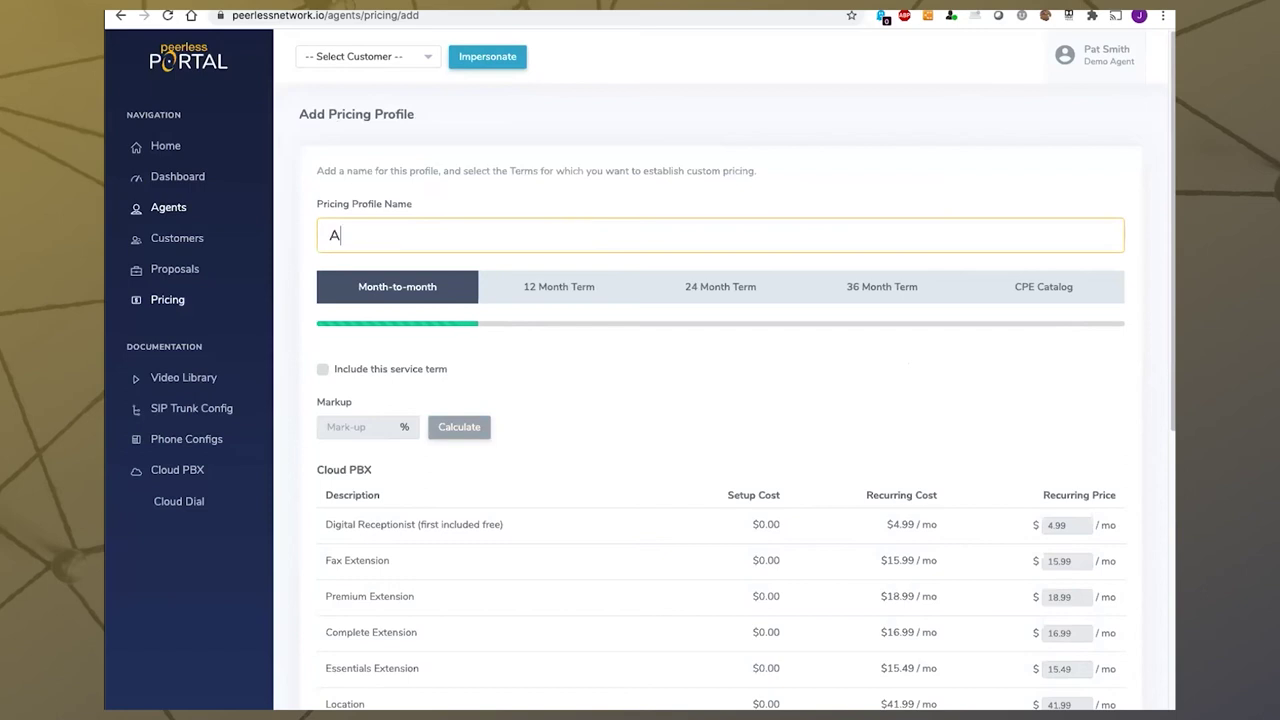
pyautogui.press('BackSpace')
pyautogui.press('BackSpace')
pyautogui.write('ep')
pyautogui.write('pecial')
# Include the month-to-month service term in the profile and calculate its prices with a 20% markup
pyautogui.scroll(-1, 817, 328)
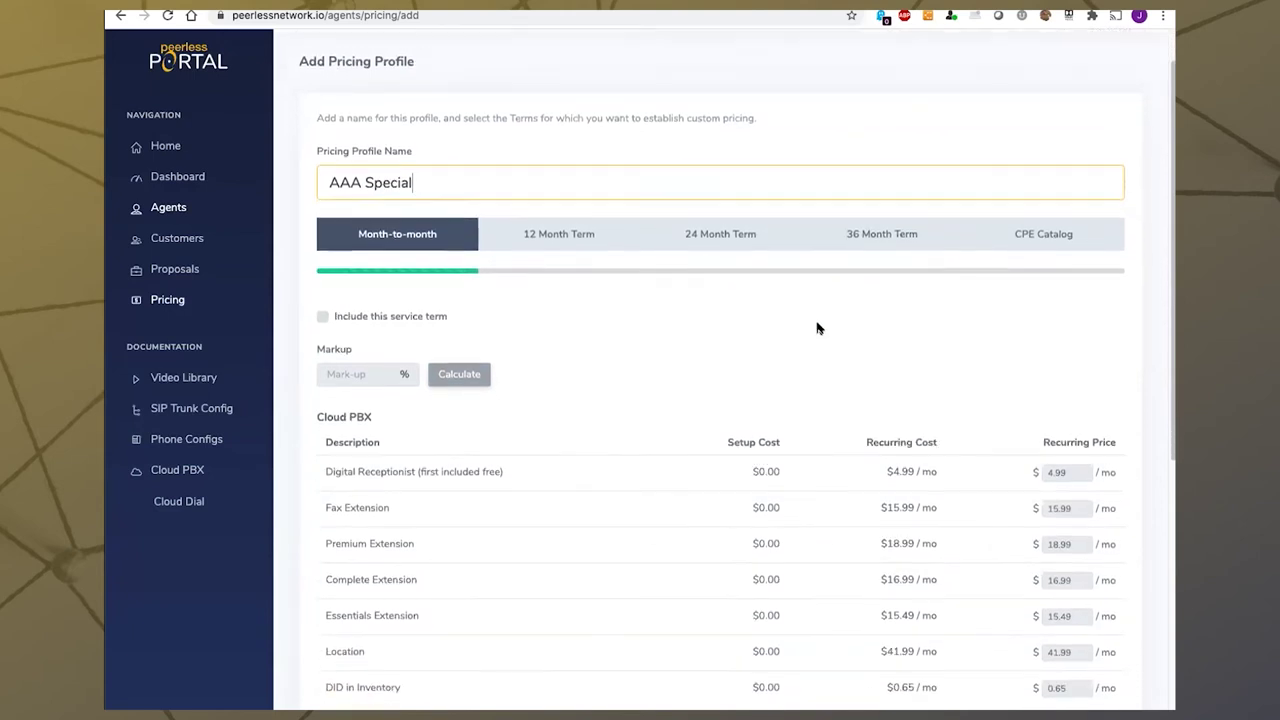
pyautogui.scroll(-1, 817, 328)
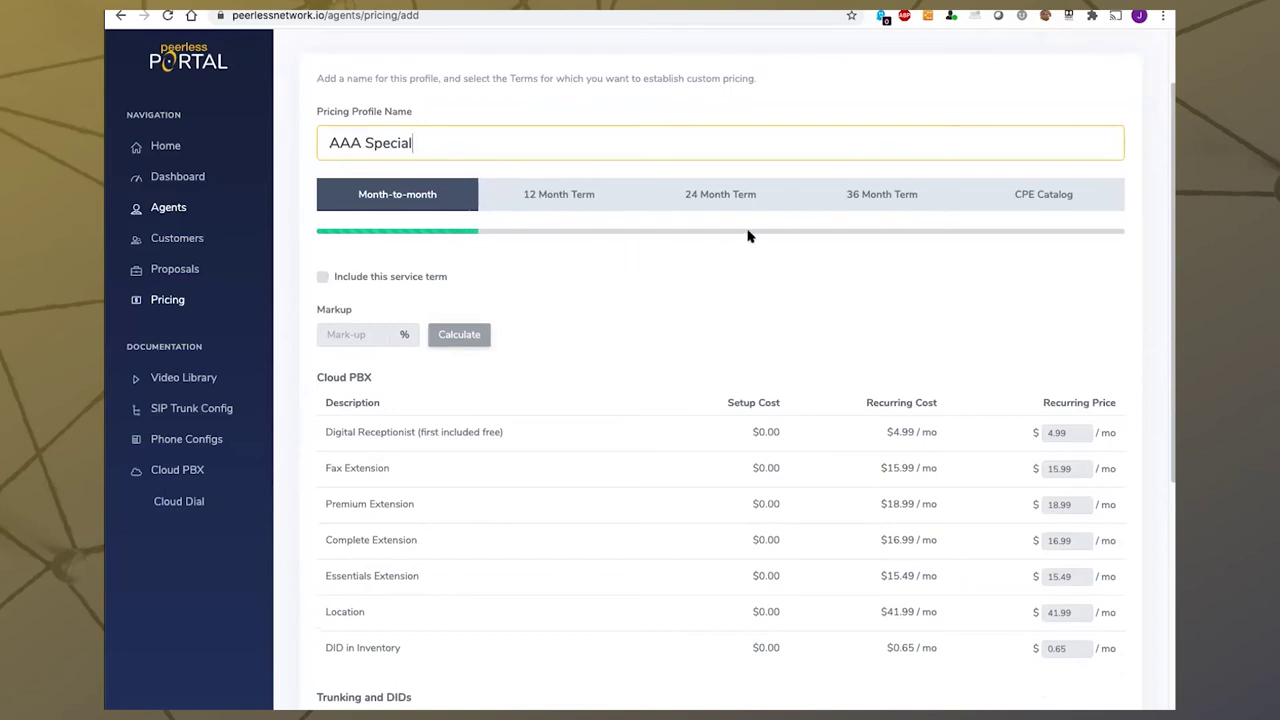
pyautogui.click(322, 278)
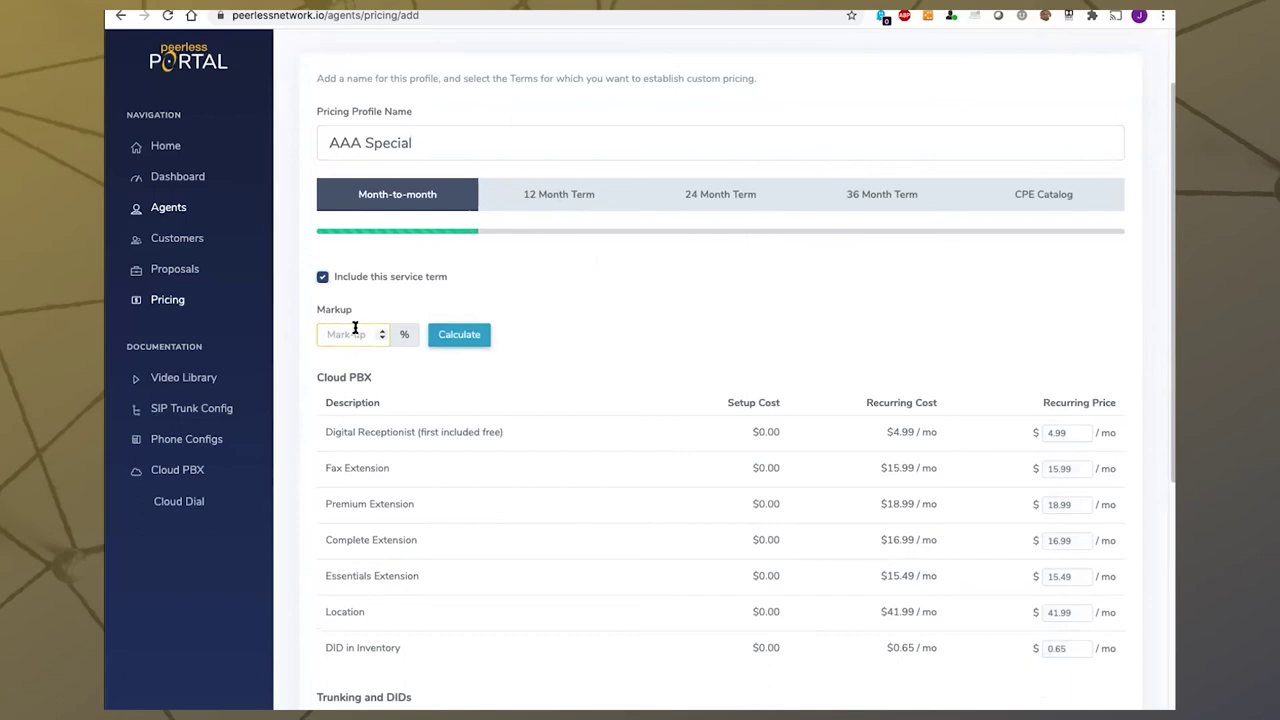
pyautogui.write('20')
pyautogui.click(446, 336)
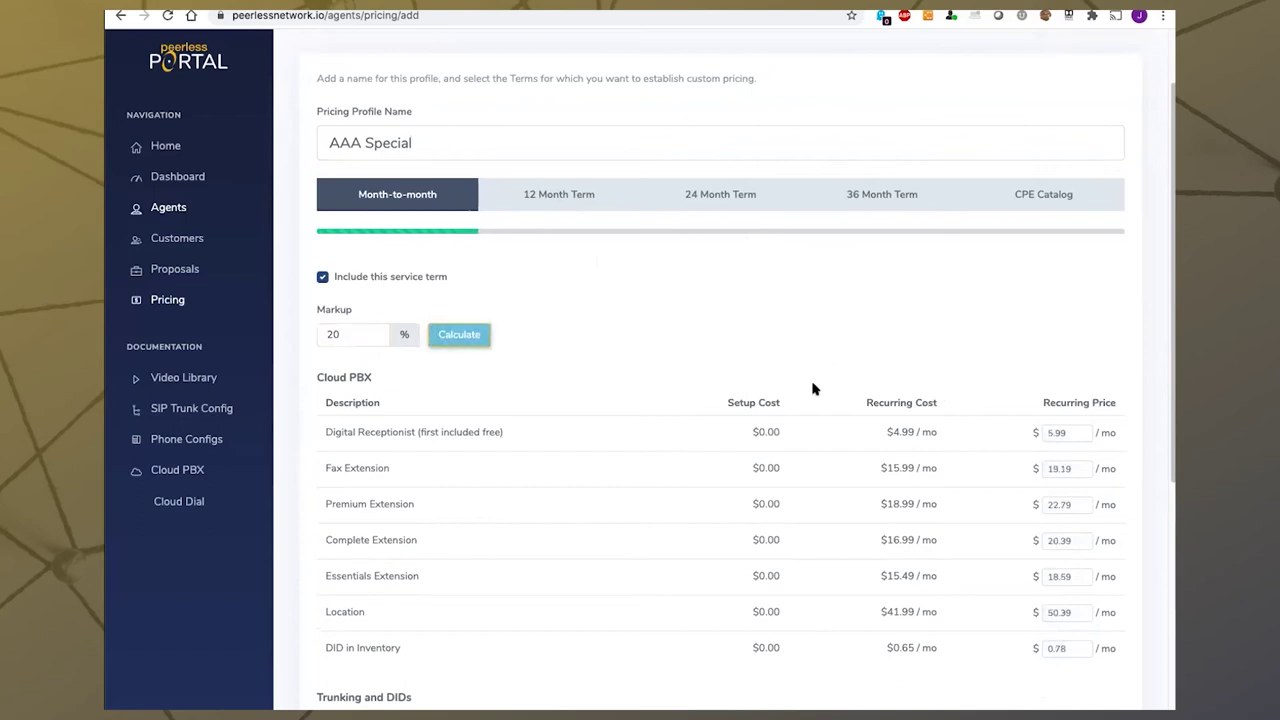
# Set the month-to-month recurring price of the Premium Extension to $25
pyautogui.scroll(-4, 1060, 409)
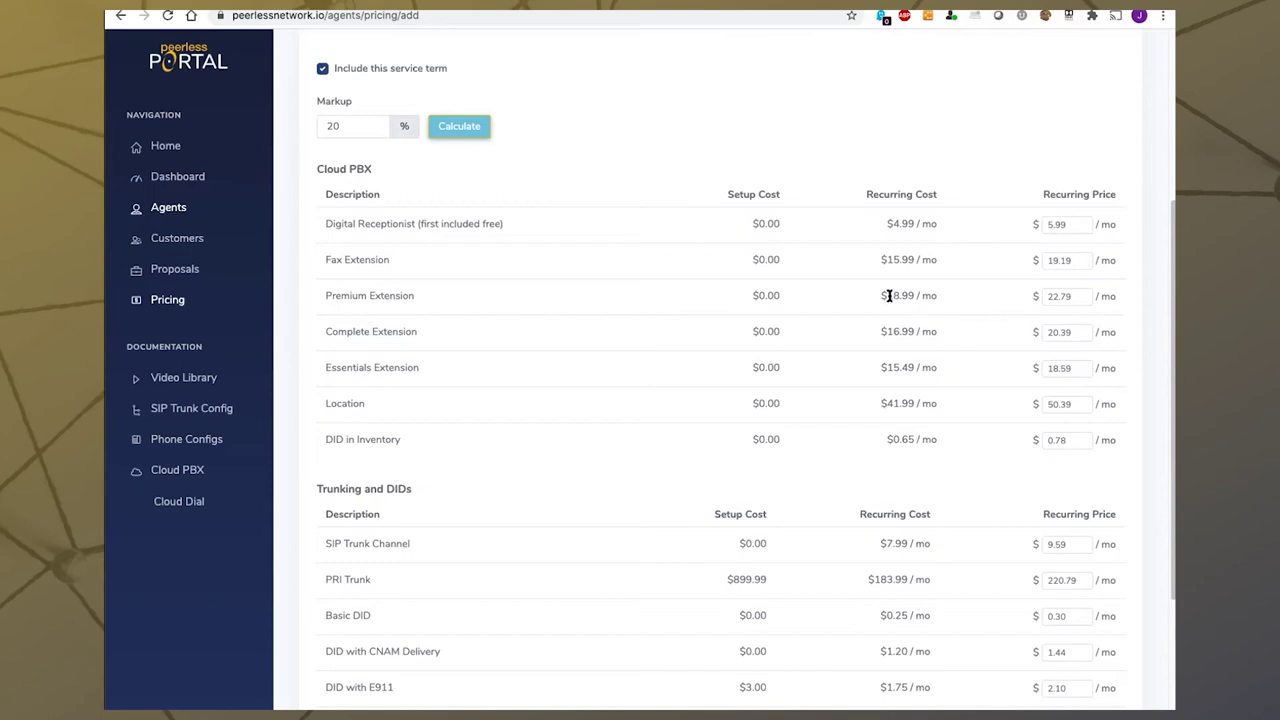
pyautogui.moveTo(885, 292); pyautogui.dragTo(912, 292)
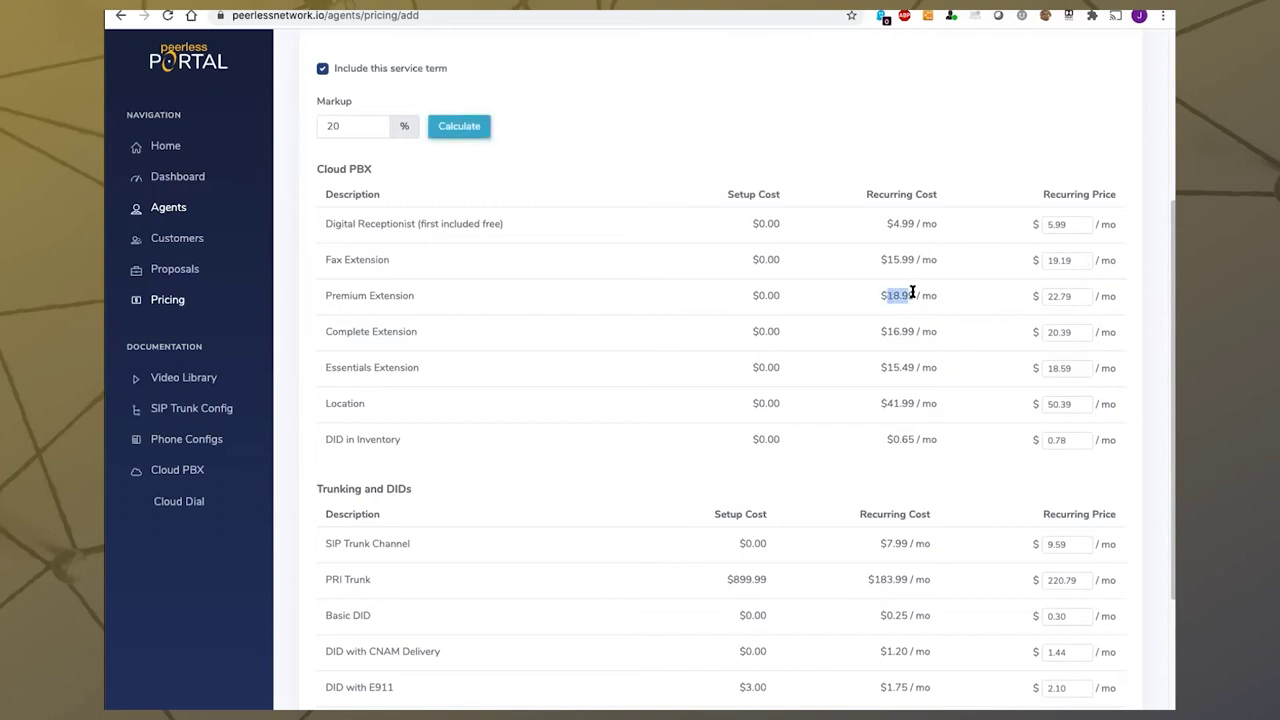
pyautogui.click(1052, 296)
pyautogui.doubleClick(1052, 296)
pyautogui.write('25')
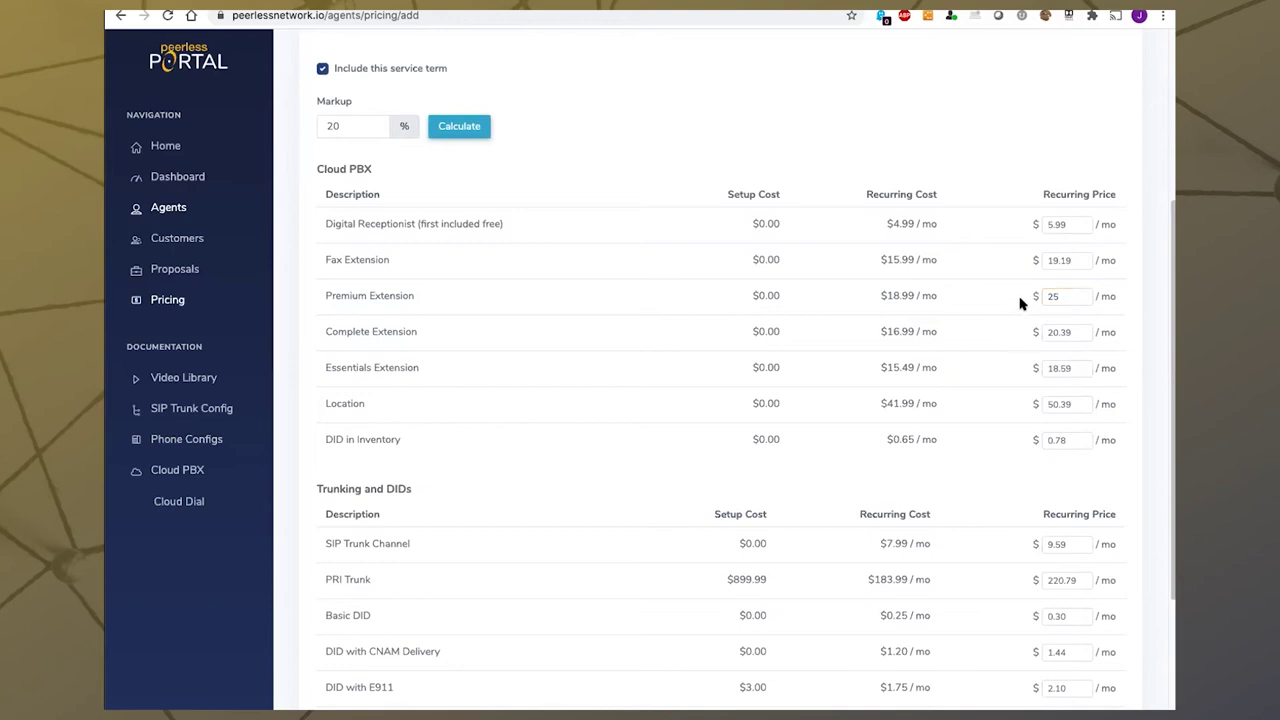
# Include the 36-month service term in the profile and calculate its prices with a 15% markup
pyautogui.scroll(1, 730, 188)
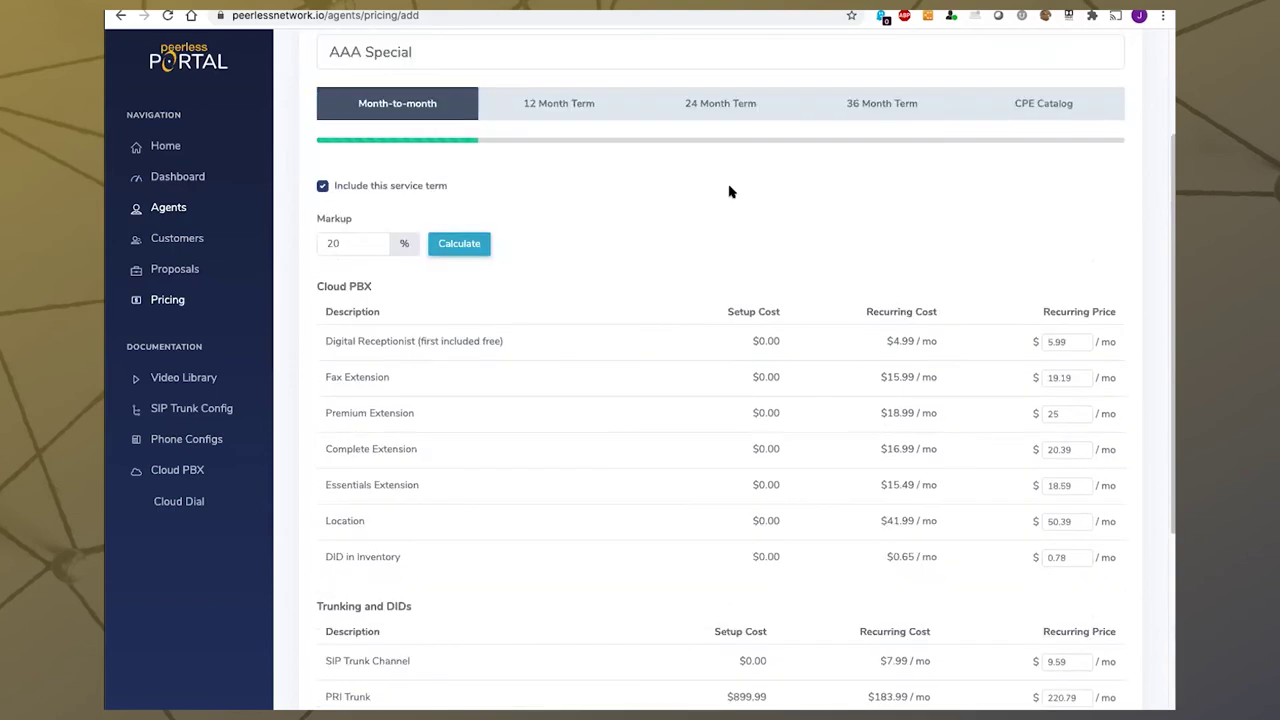
pyautogui.scroll(1, 730, 190)
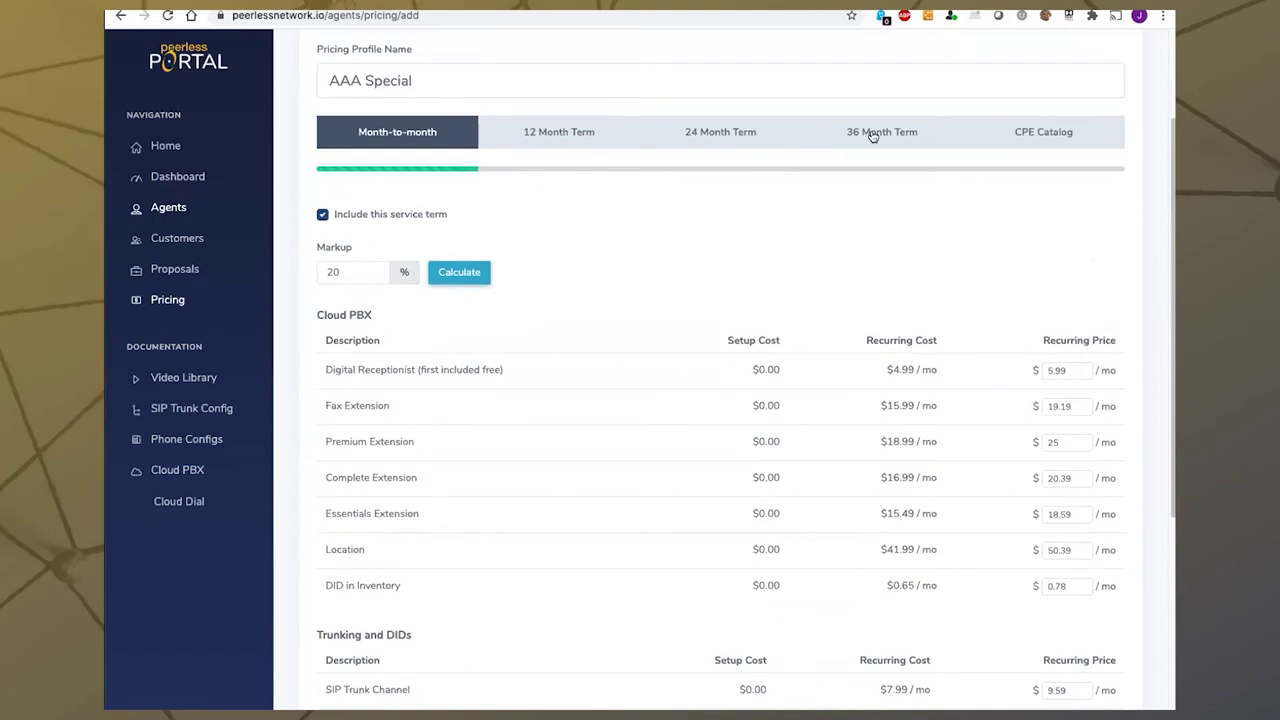
pyautogui.click(873, 136)
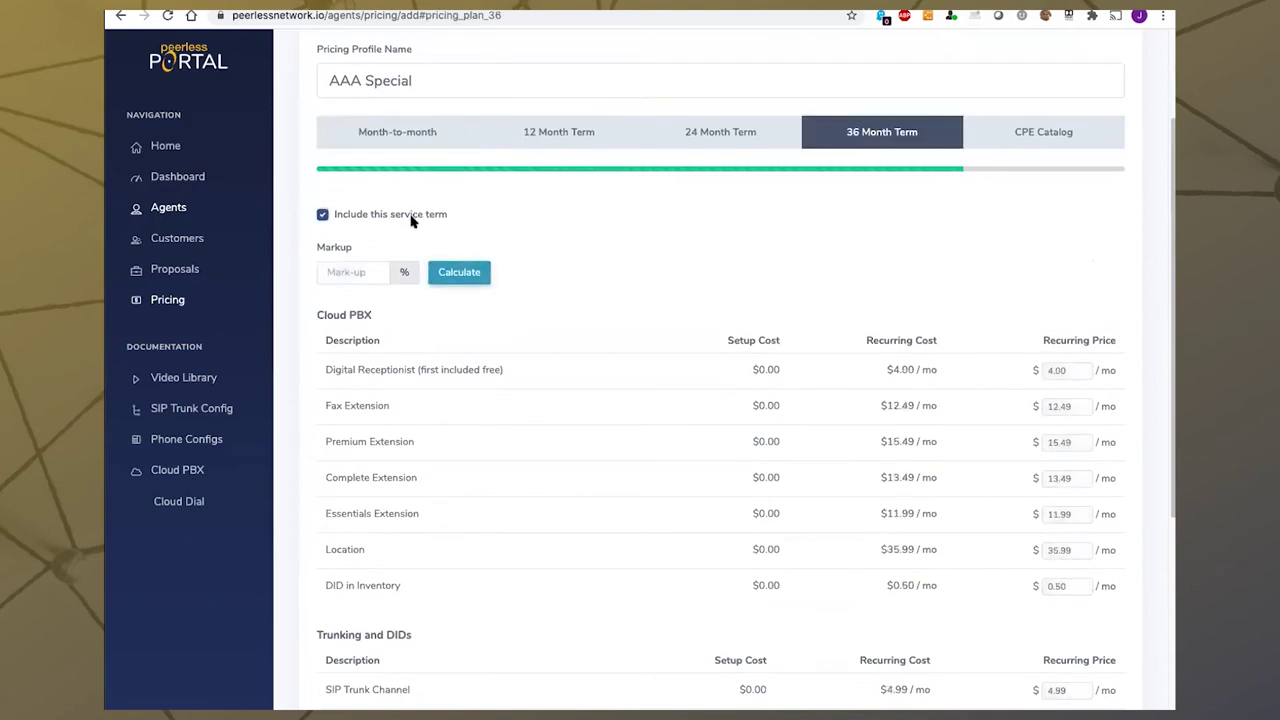
pyautogui.write('15')
pyautogui.click(459, 272)
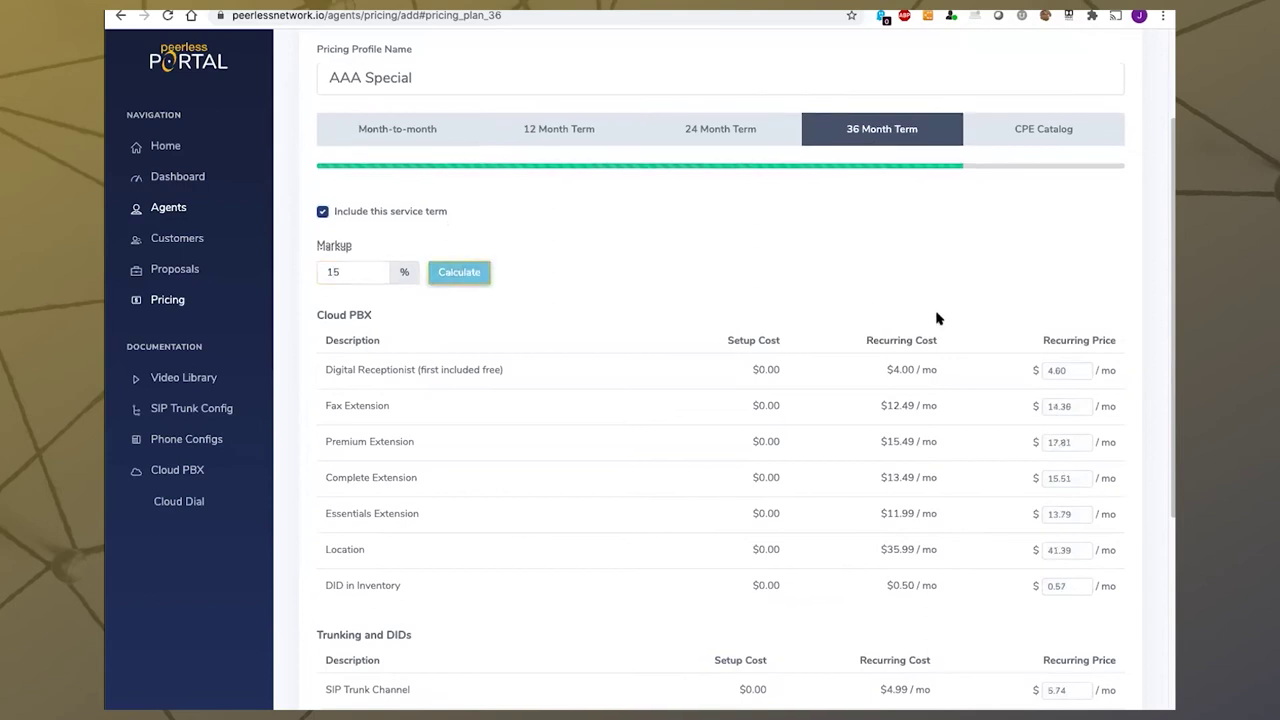
# Examine the 36-month recurring prices for Cloud PBX, Trunking and DIDs, and Toll-Free Numbers
pyautogui.scroll(-4, 937, 318)
pyautogui.scroll(-4, 988, 317)
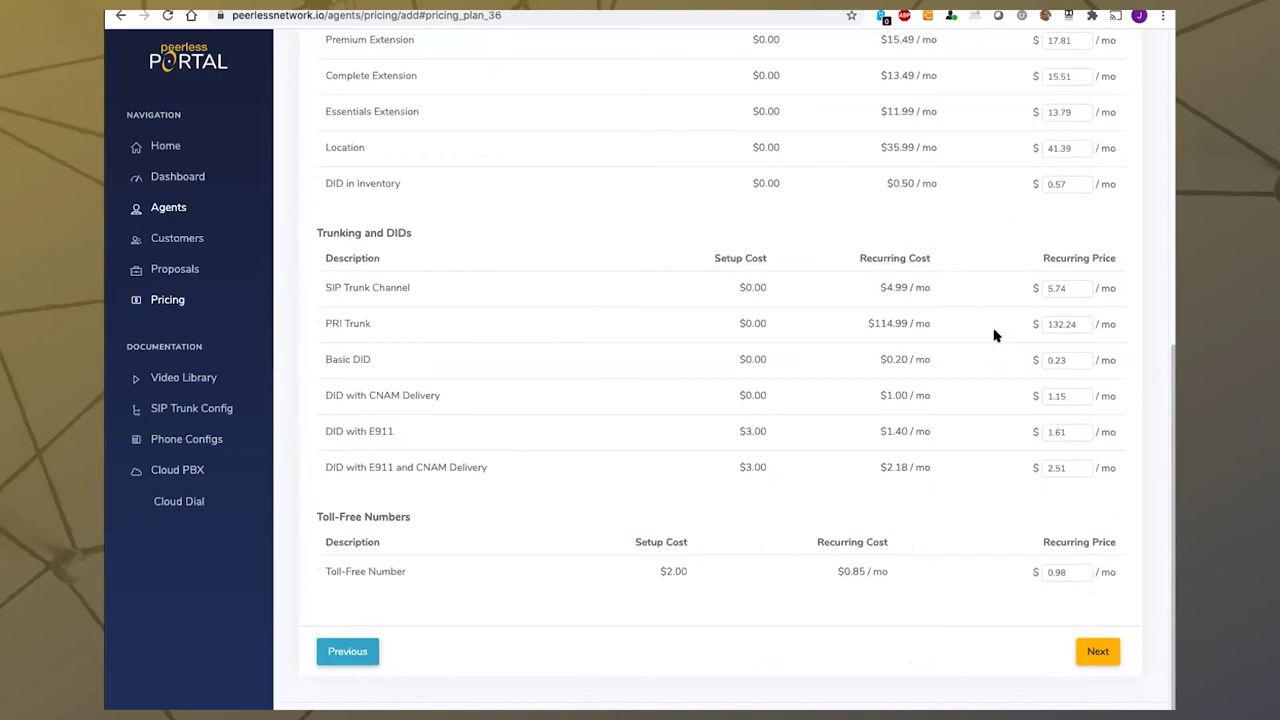
pyautogui.scroll(1, 1074, 347)
pyautogui.scroll(9, 1074, 347)
pyautogui.scroll(-3, 1071, 343)
pyautogui.scroll(-1, 1094, 437)
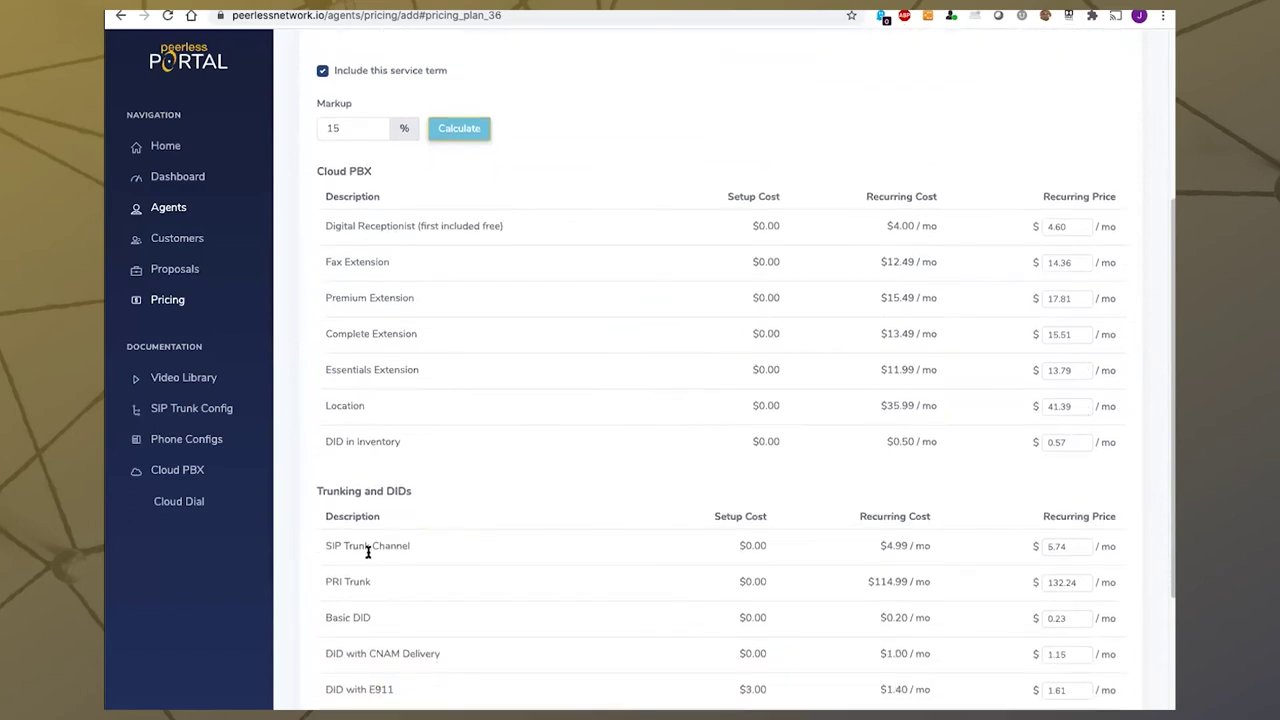
pyautogui.scroll(-1, 1073, 451)
pyautogui.scroll(-4, 1071, 451)
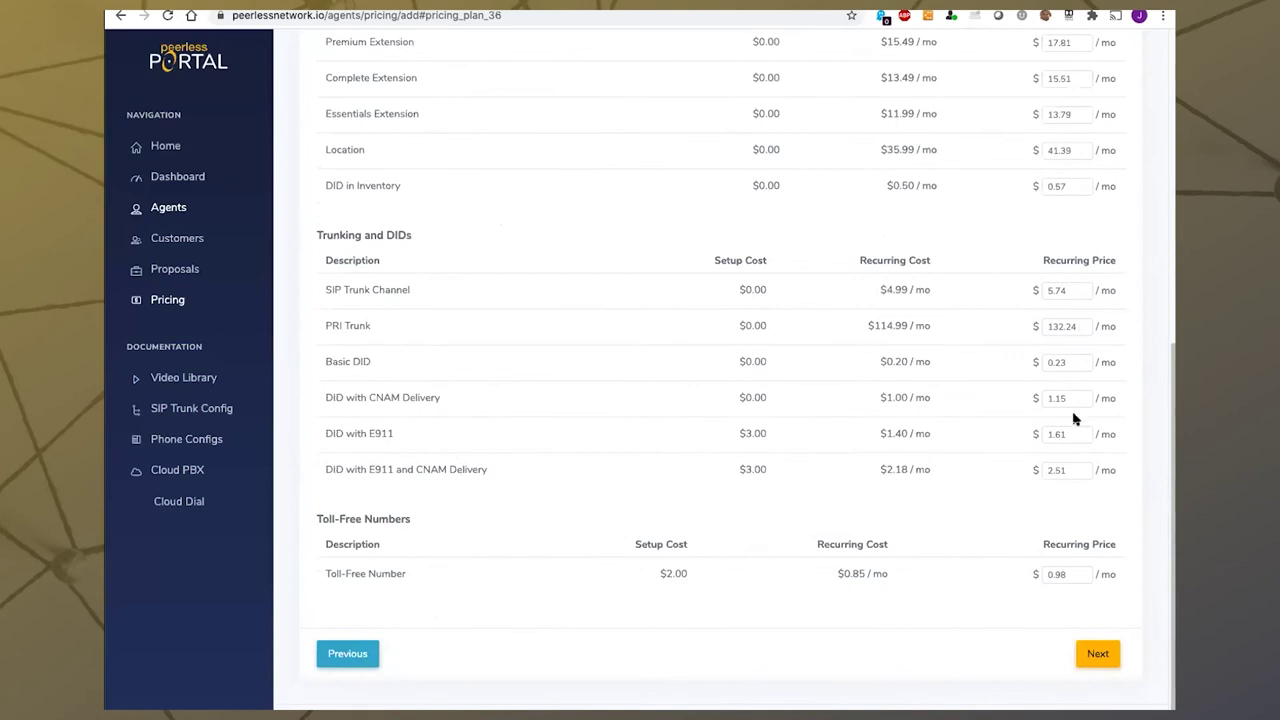
pyautogui.scroll(9, 1074, 418)
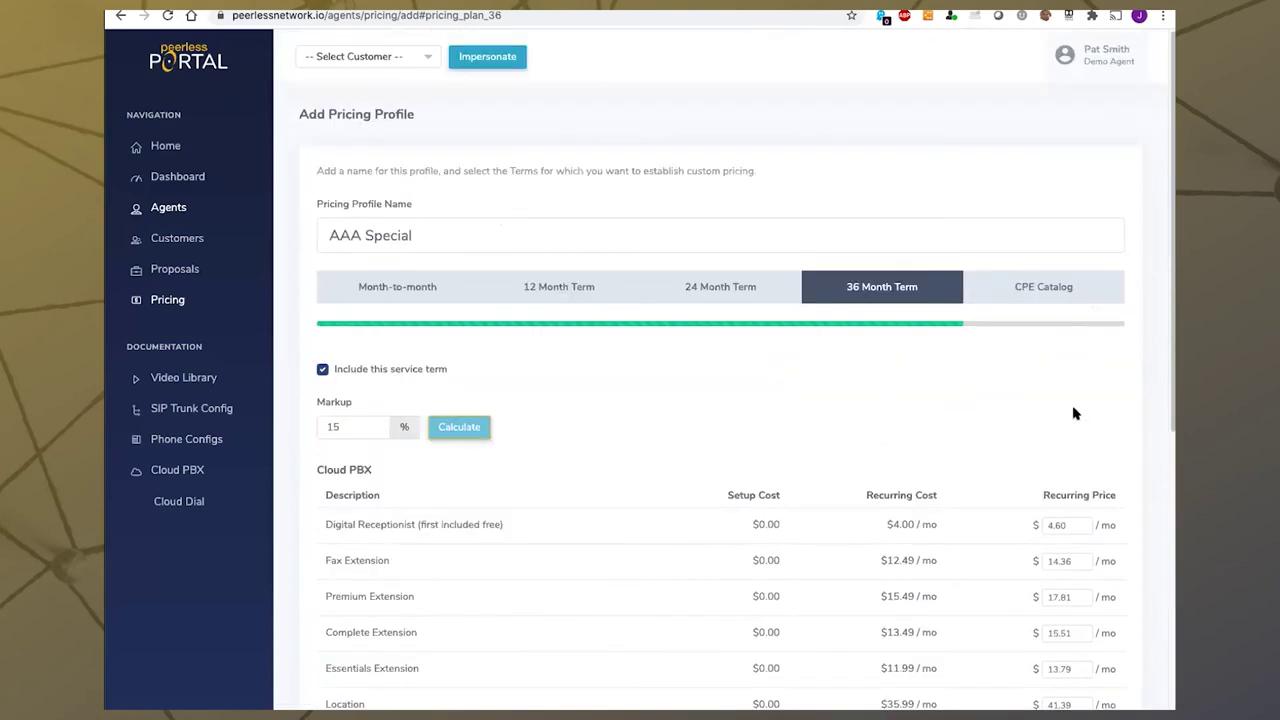
# Include the custom CPE catalog in the profile and calculate its lease prices with a 20% markup
pyautogui.click(1021, 284)
pyautogui.scroll(-3, 789, 222)
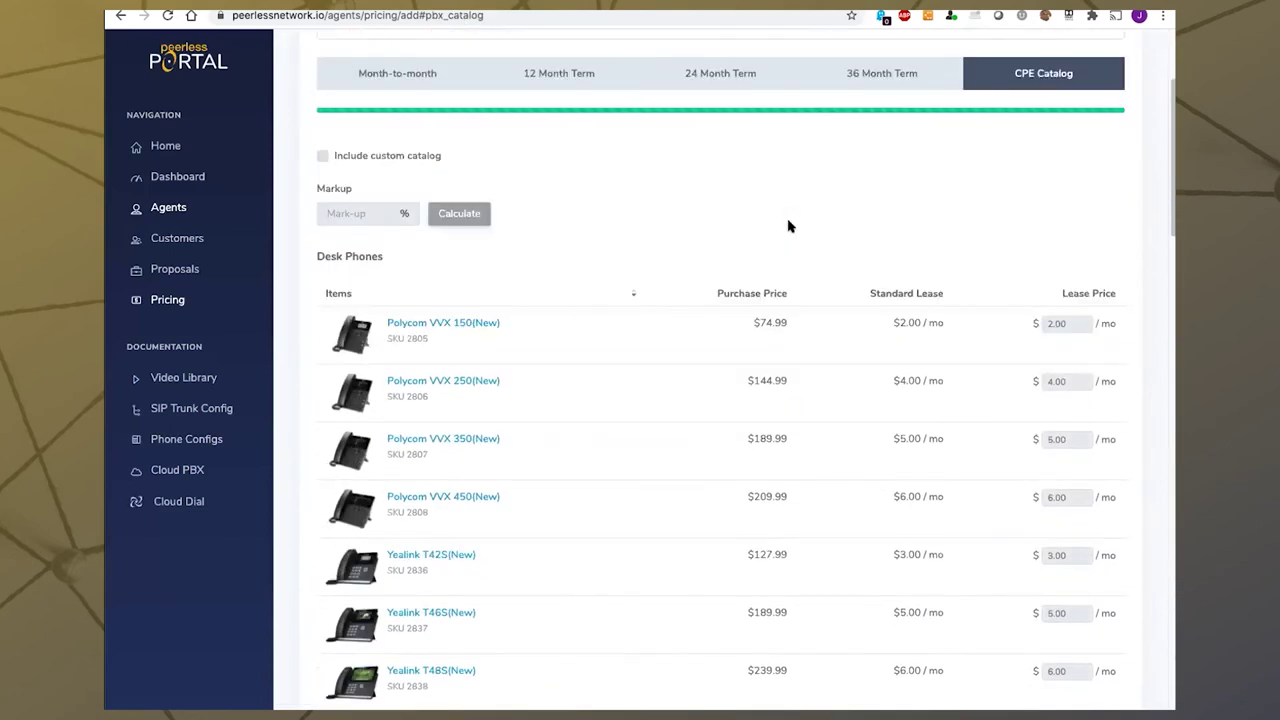
pyautogui.scroll(-1, 788, 226)
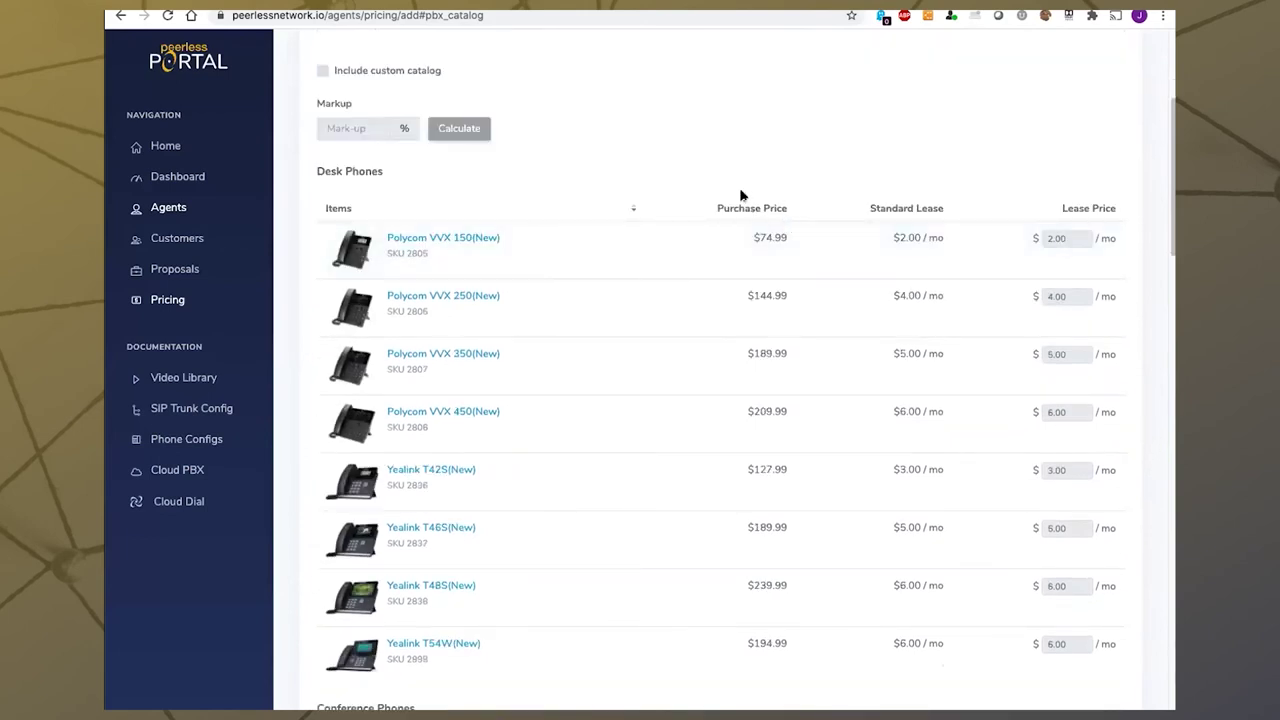
pyautogui.scroll(-5, 740, 200)
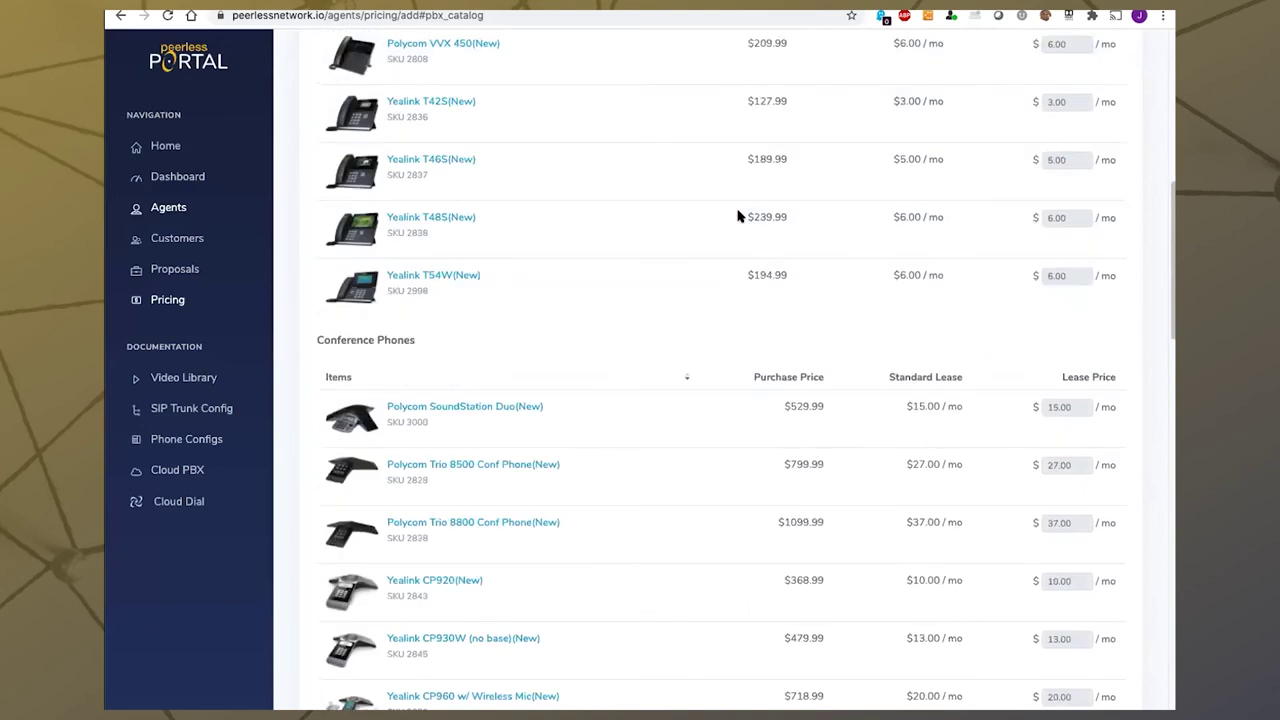
pyautogui.scroll(-5, 738, 215)
pyautogui.scroll(7, 736, 210)
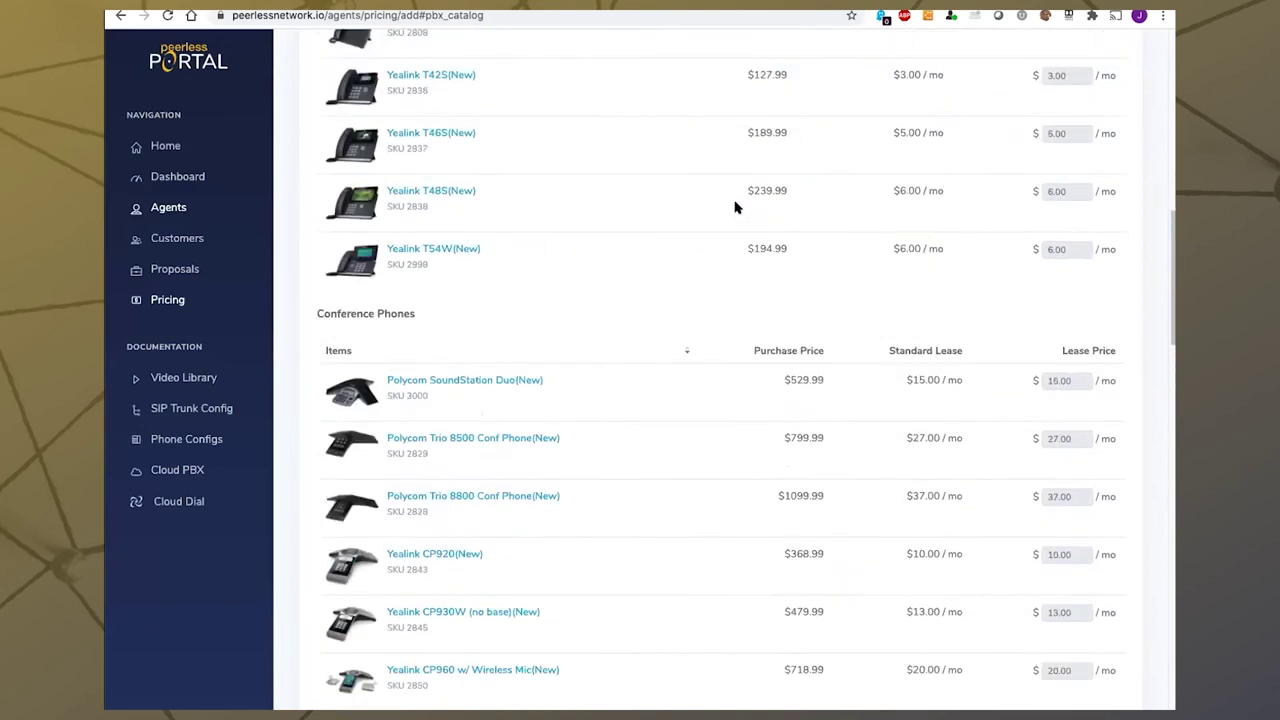
pyautogui.scroll(7, 736, 206)
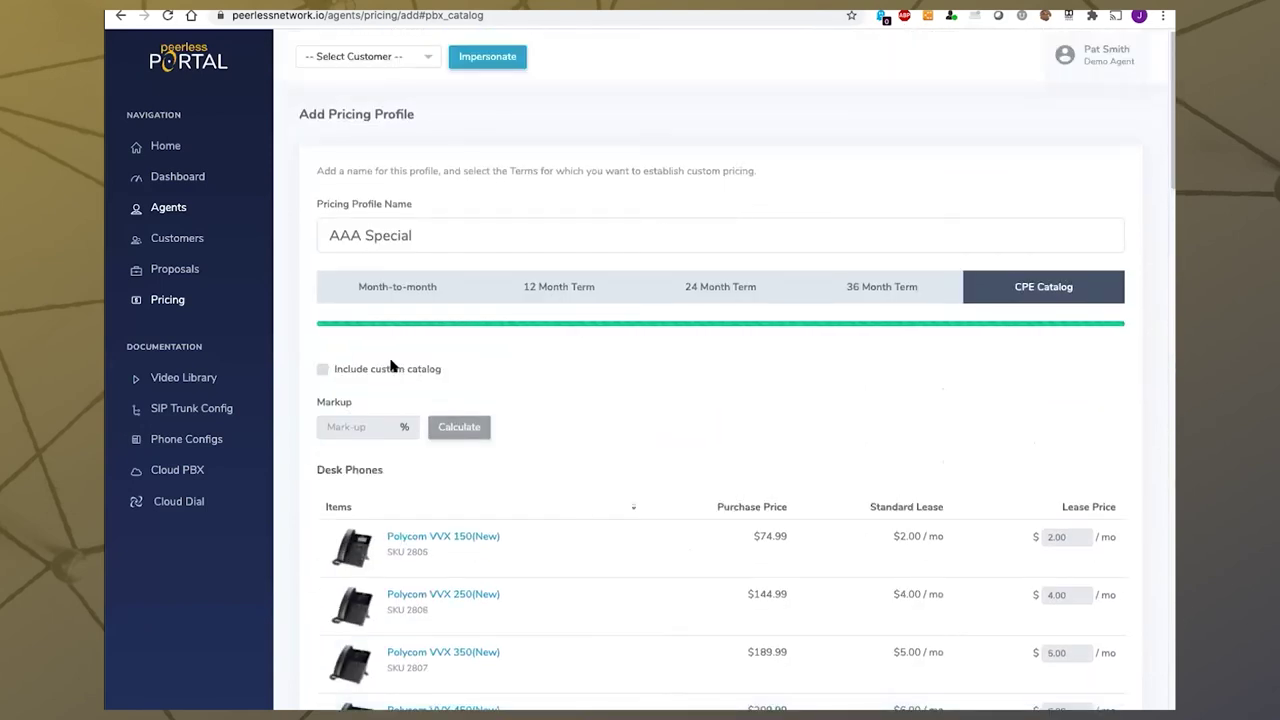
pyautogui.click(390, 370)
pyautogui.click(360, 427)
pyautogui.write('2')
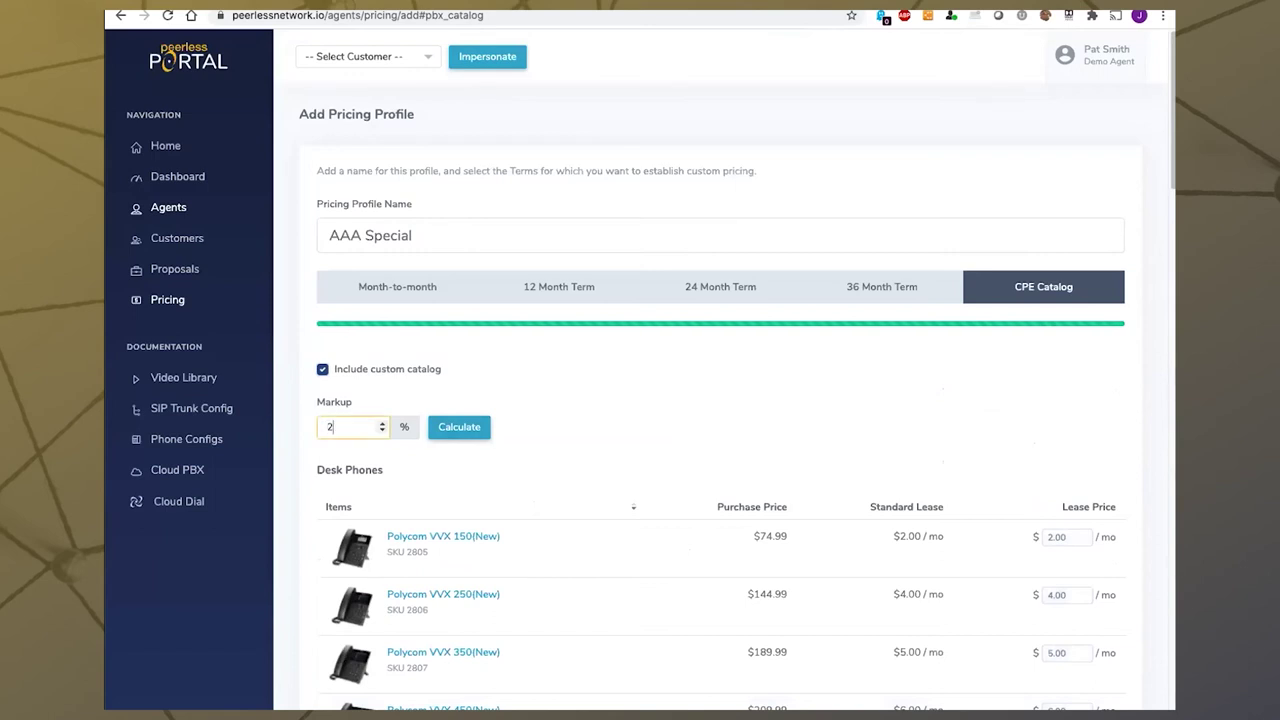
pyautogui.write('0')
pyautogui.click(482, 426)
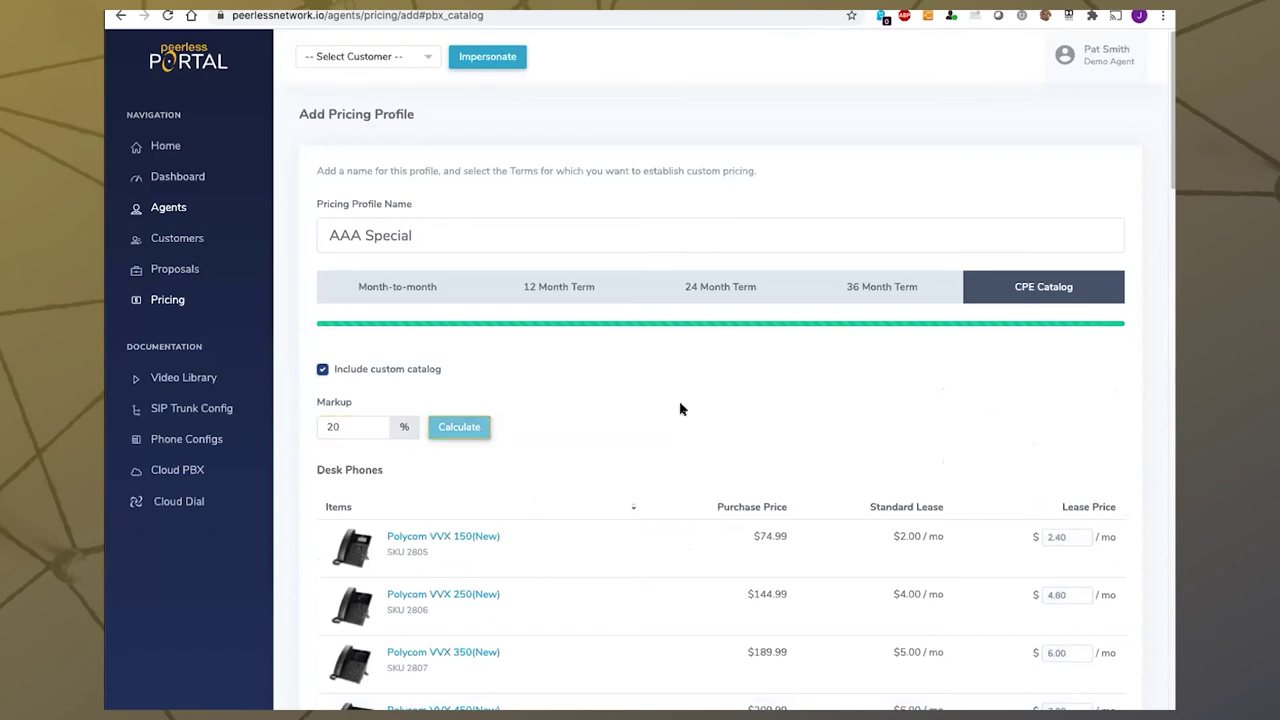
# Save the completed pricing profile and review its month-to-month prices
pyautogui.scroll(-1, 935, 336)
pyautogui.scroll(-3, 935, 336)
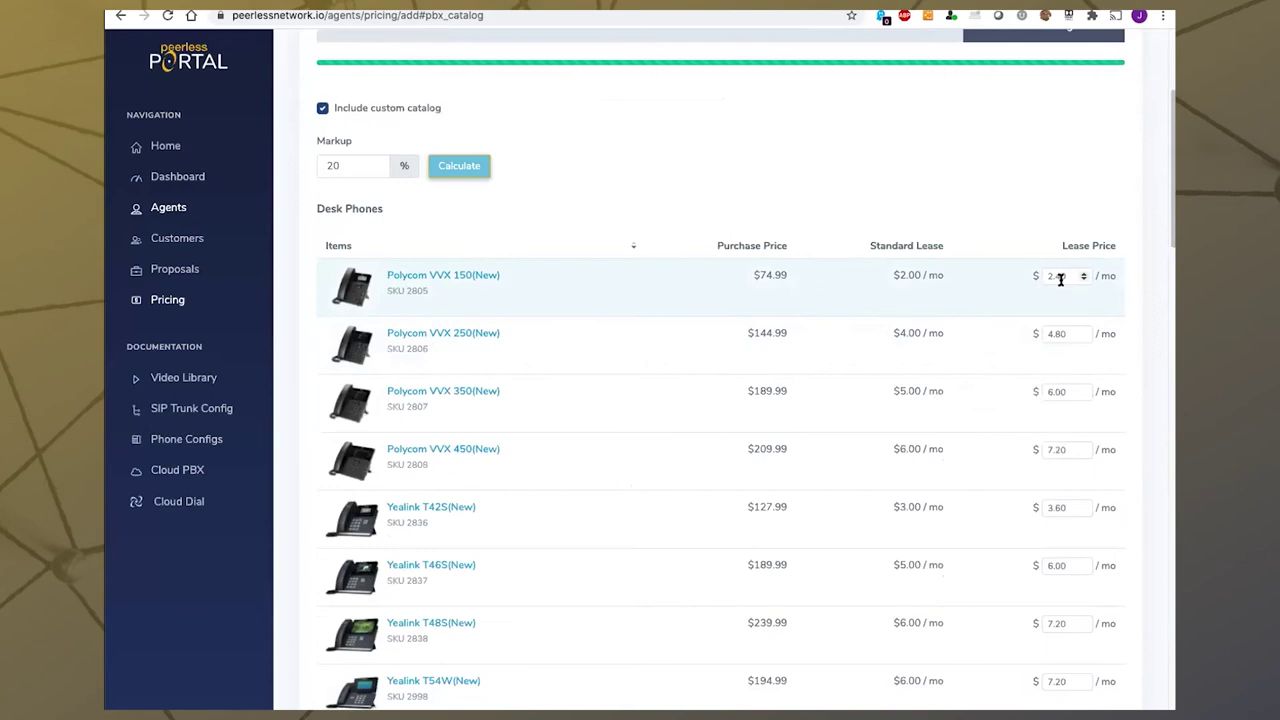
pyautogui.scroll(5, 1059, 277)
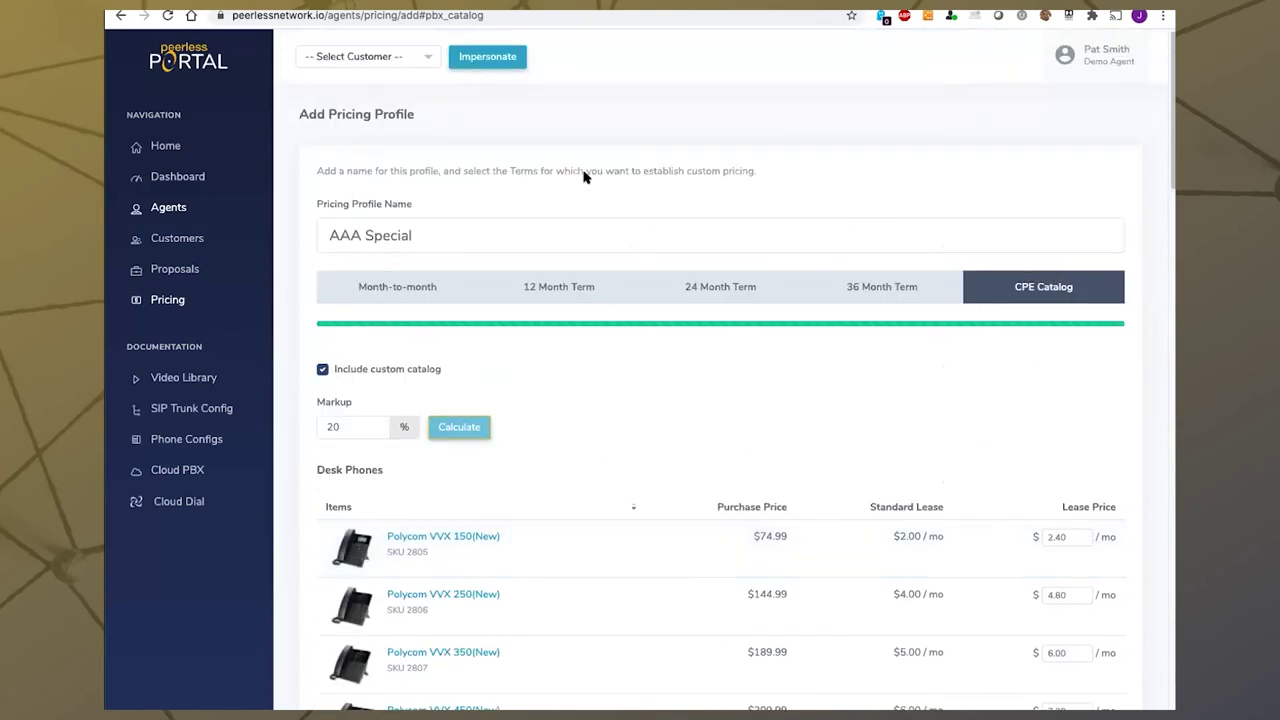
pyautogui.scroll(-20, 934, 279)
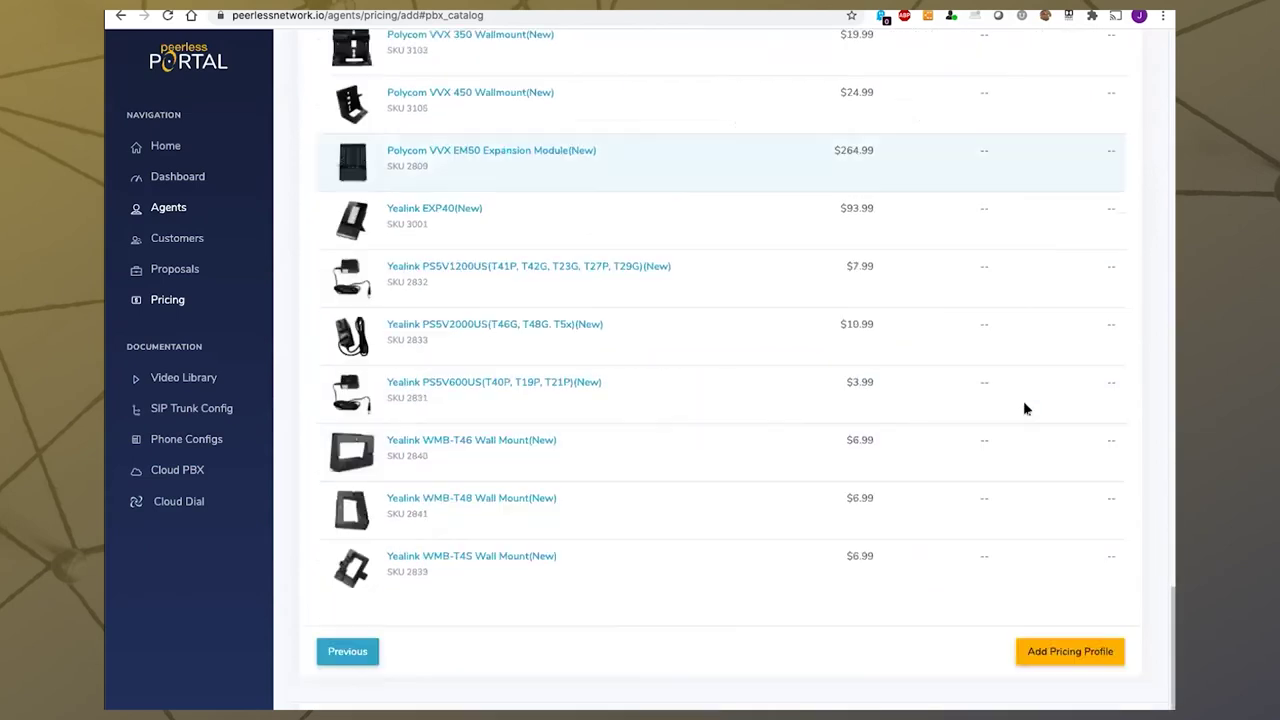
pyautogui.click(1088, 651)
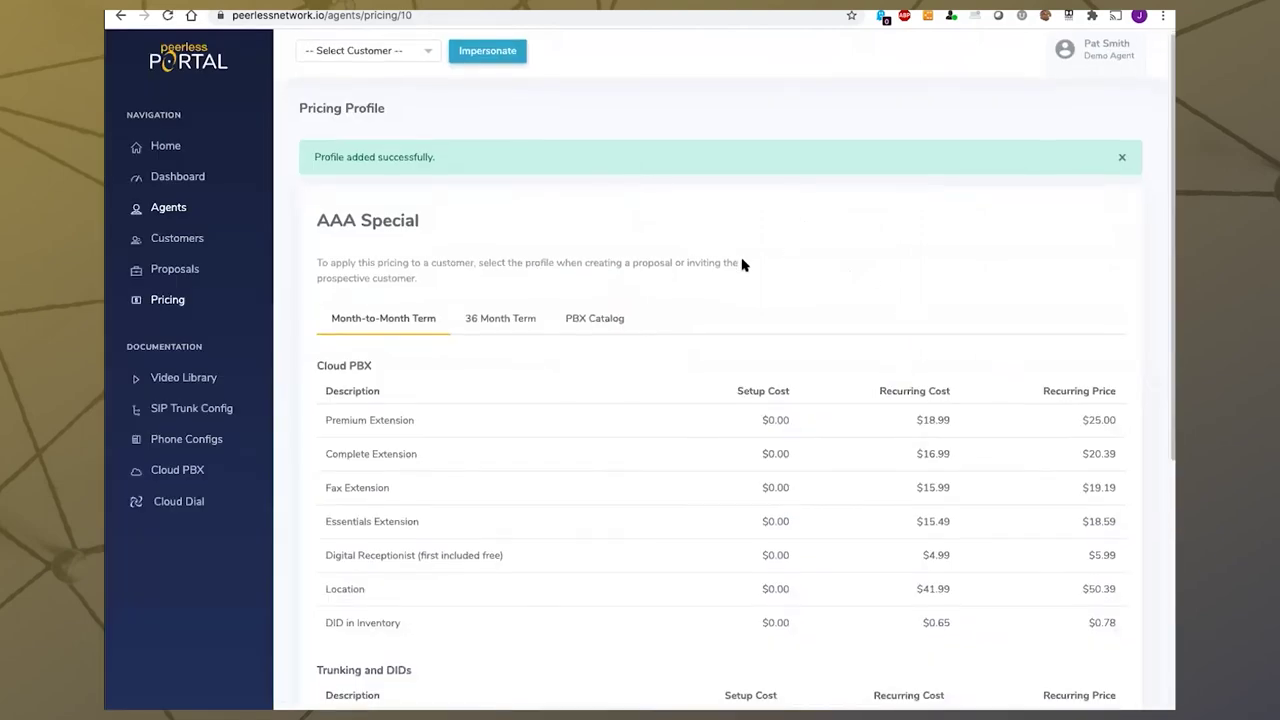
pyautogui.scroll(-2, 740, 262)
pyautogui.scroll(-5, 746, 261)
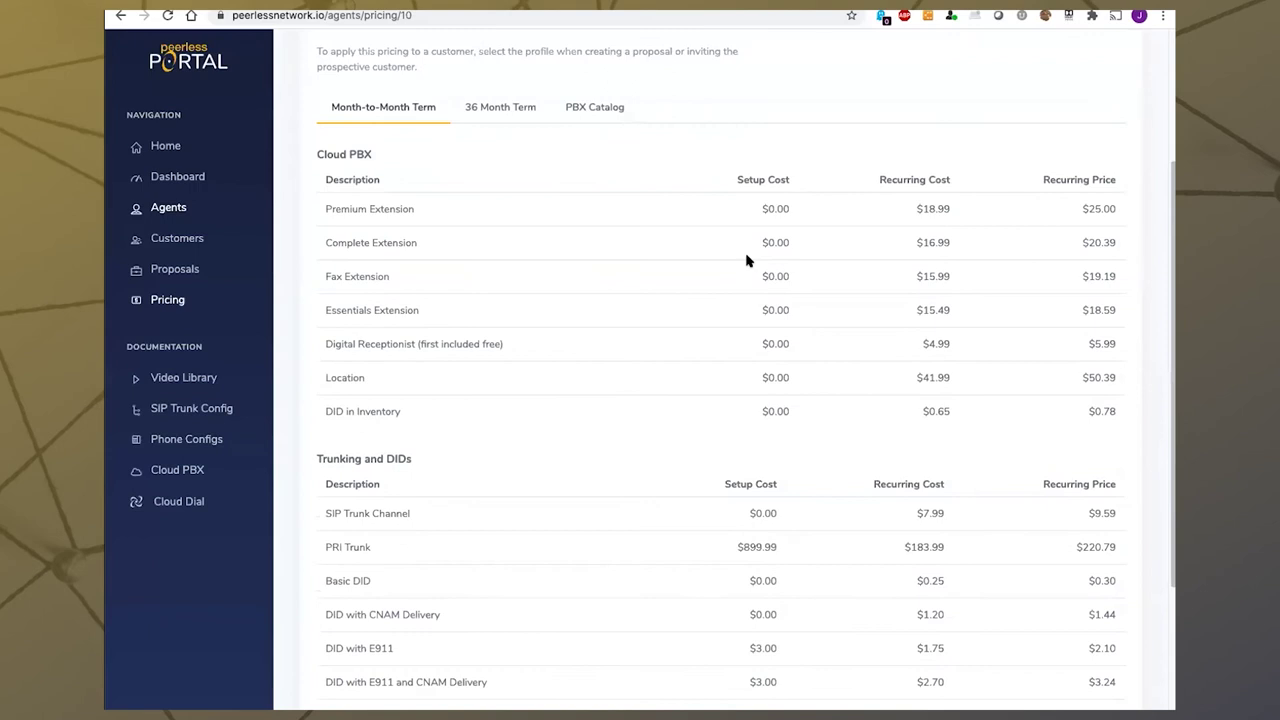
pyautogui.scroll(6, 746, 261)
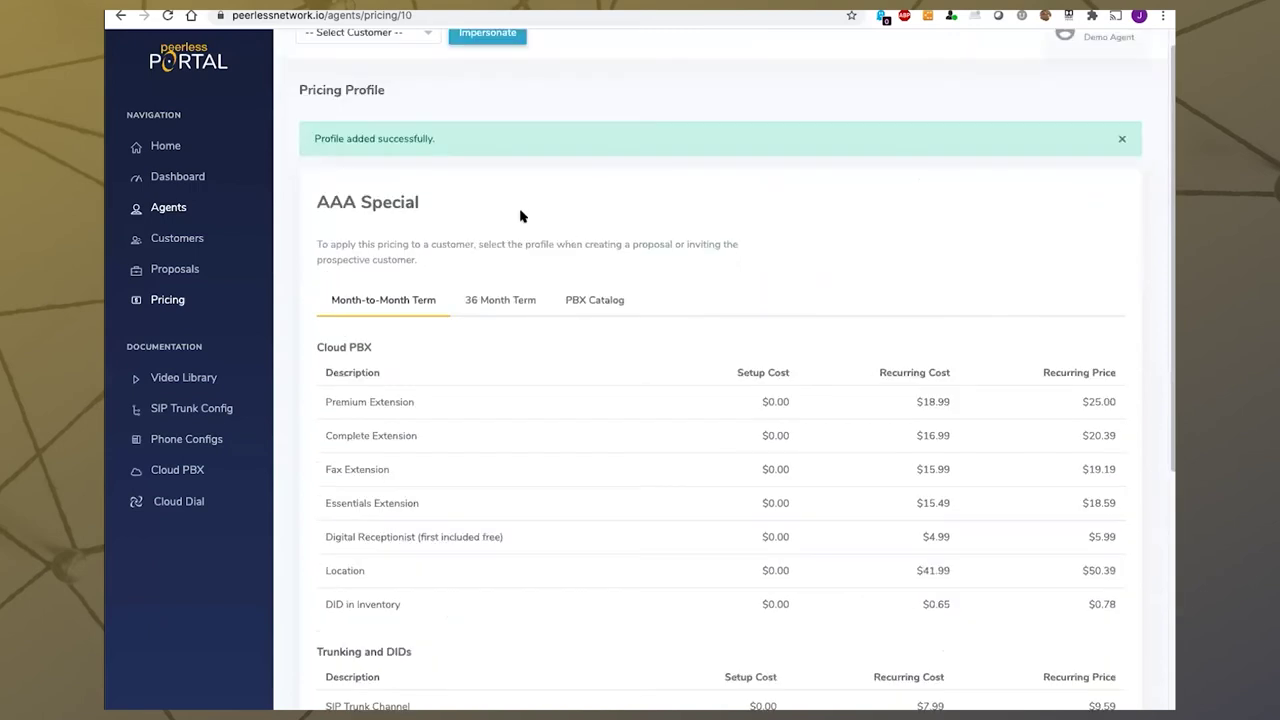
# Open the prospect Acme Pet Shop and start a new proposal for it
pyautogui.click(175, 269)
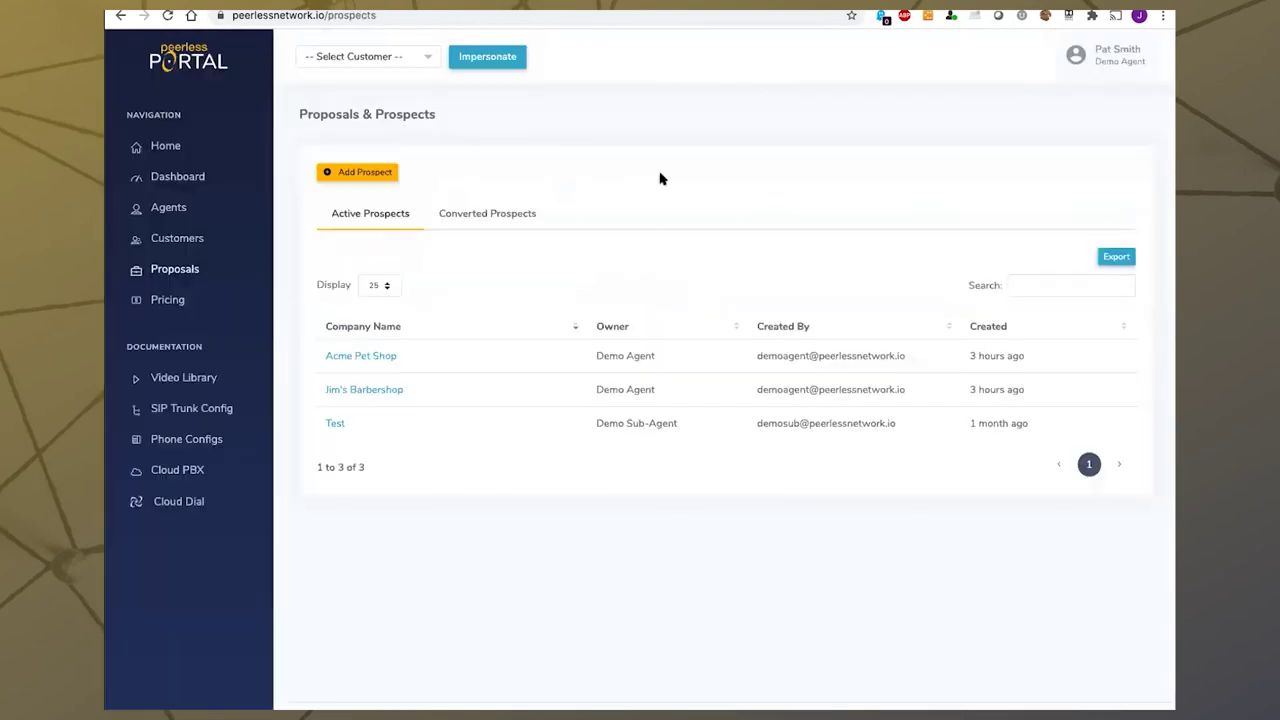
pyautogui.click(350, 360)
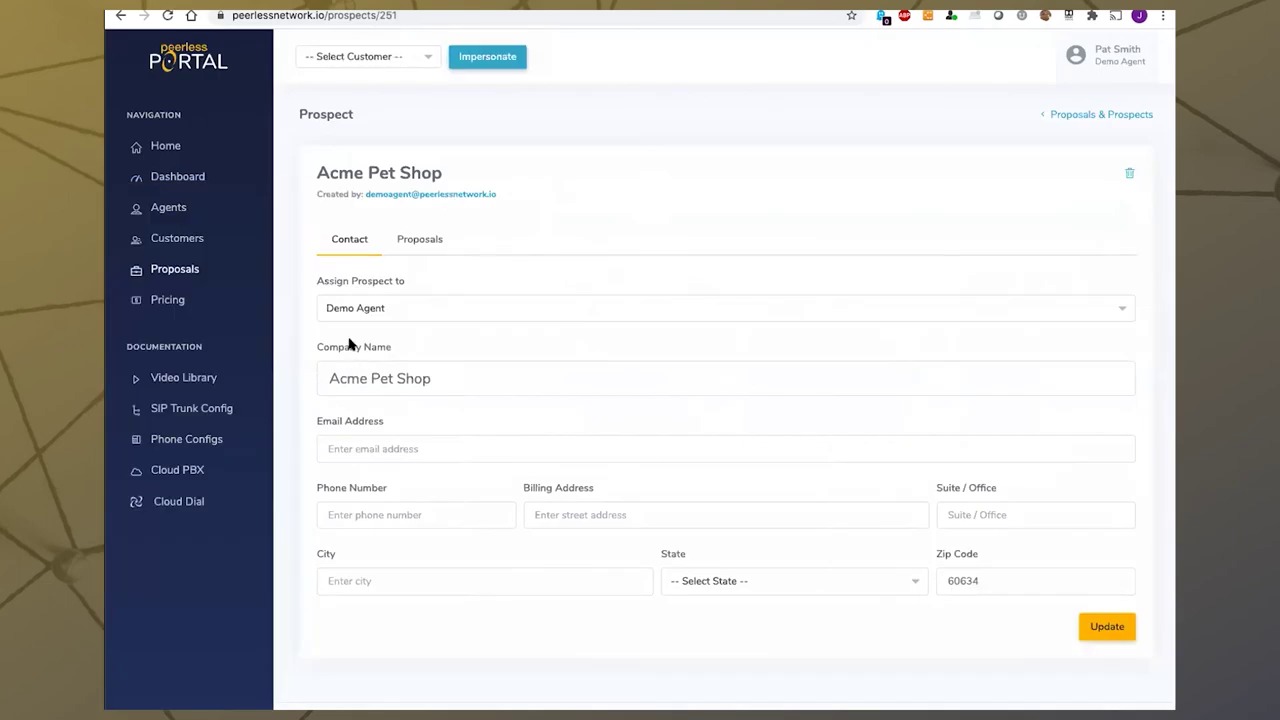
pyautogui.click(415, 241)
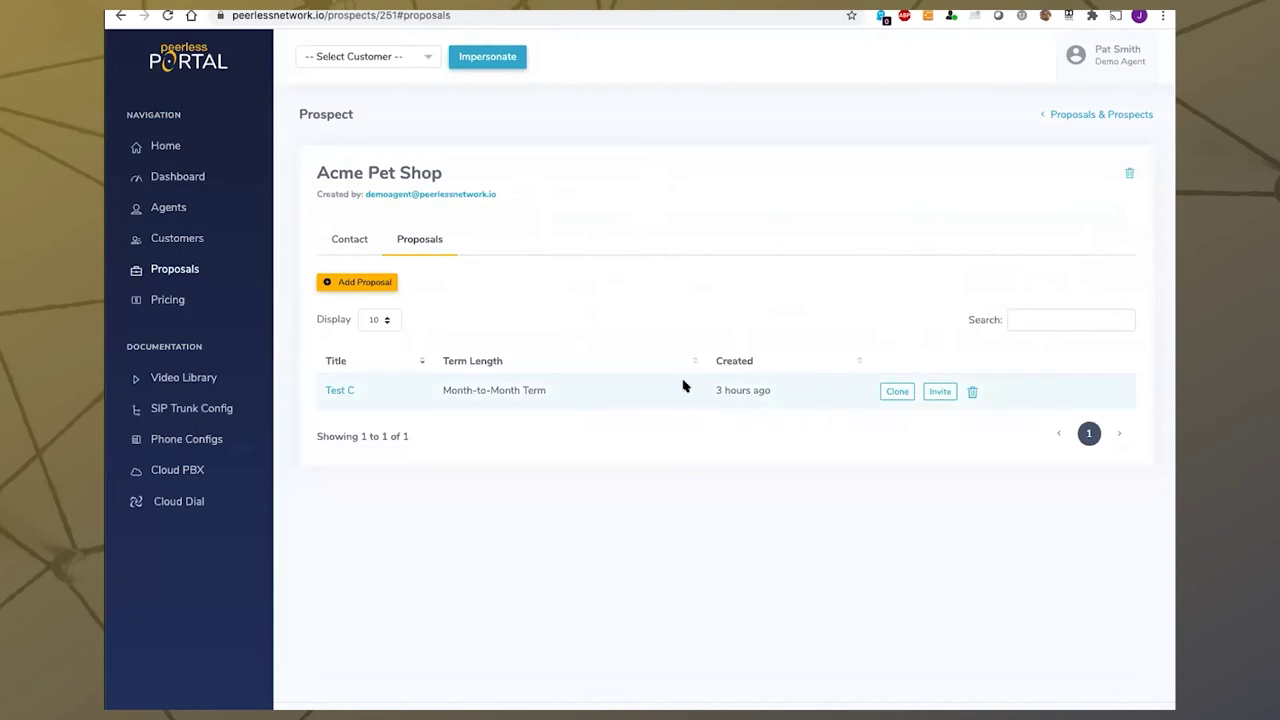
pyautogui.click(377, 285)
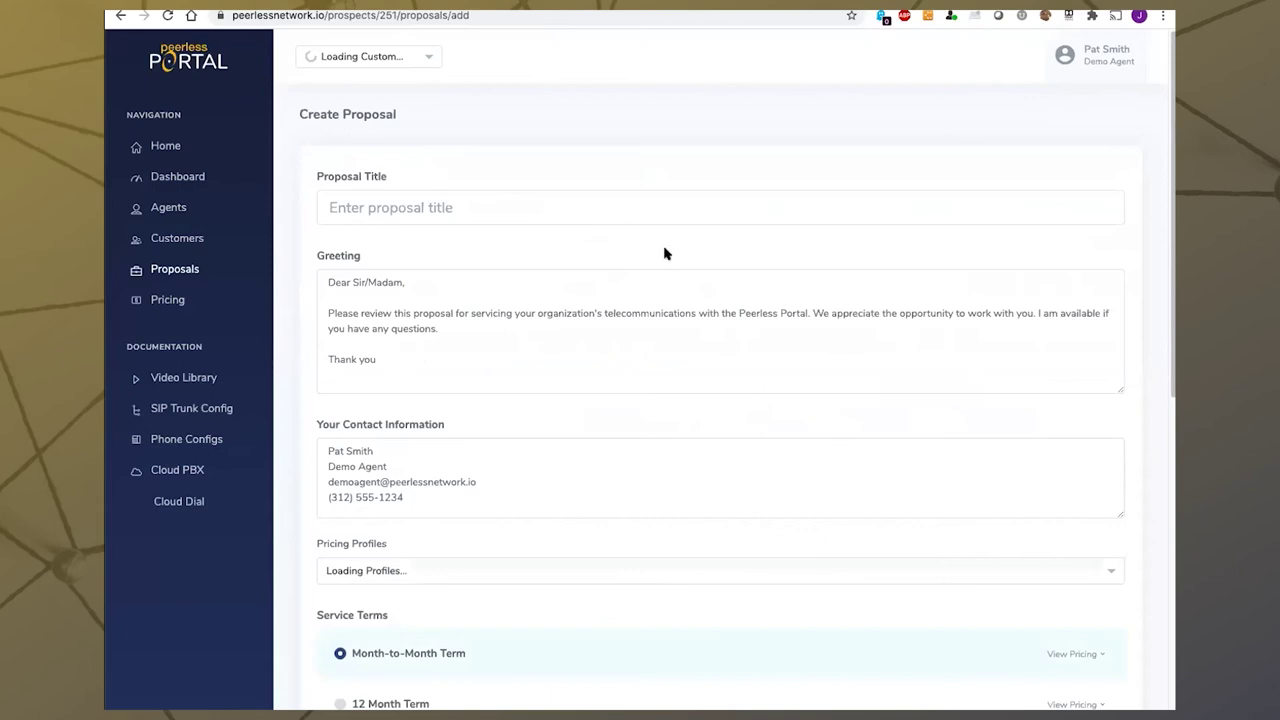
# Title the new proposal "Sept Special"
pyautogui.click(620, 210)
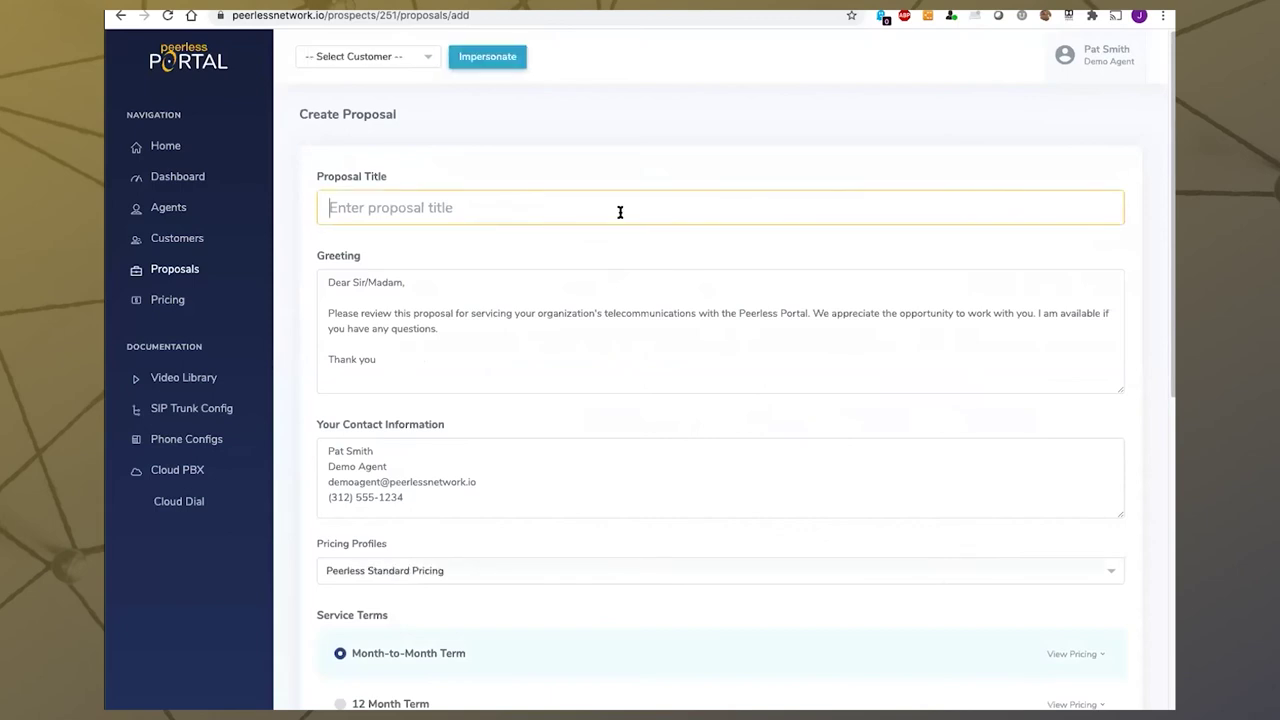
pyautogui.write('Sept Specia')
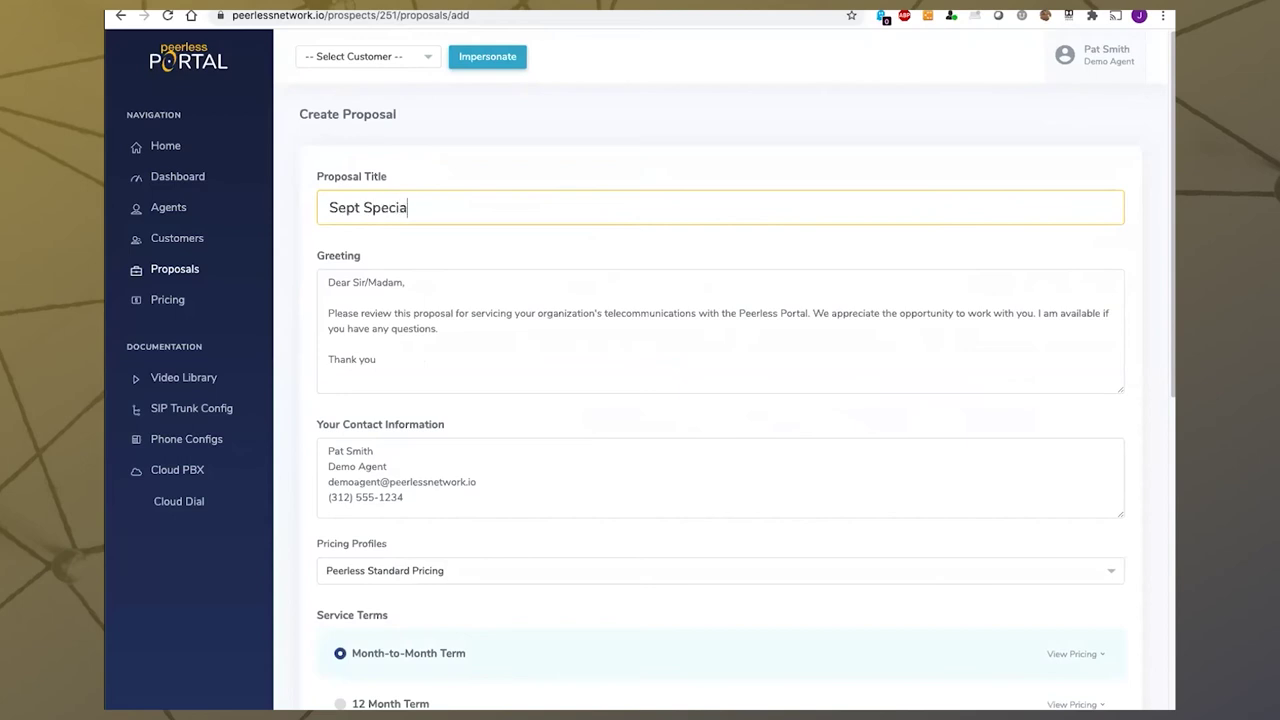
pyautogui.write('l')
# Apply the AAA Special pricing profile to the proposal and choose the 36 Month Term as its service term
pyautogui.scroll(-5, 526, 251)
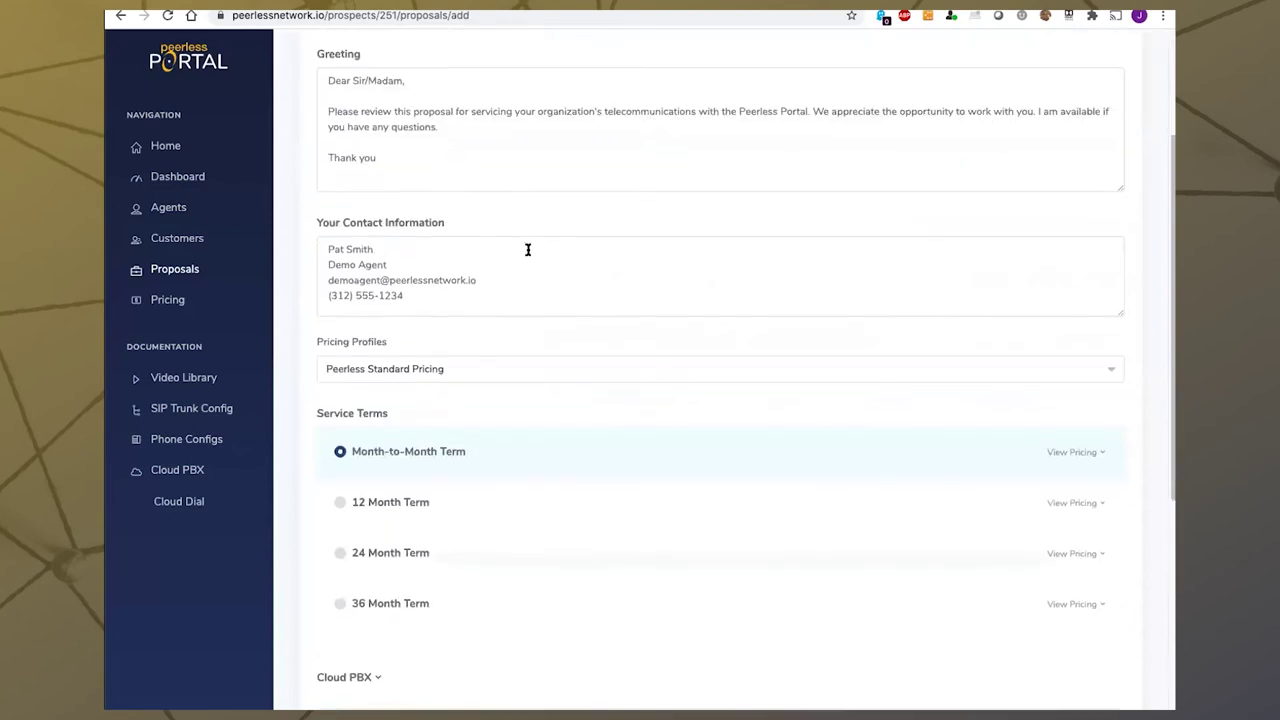
pyautogui.click(395, 355)
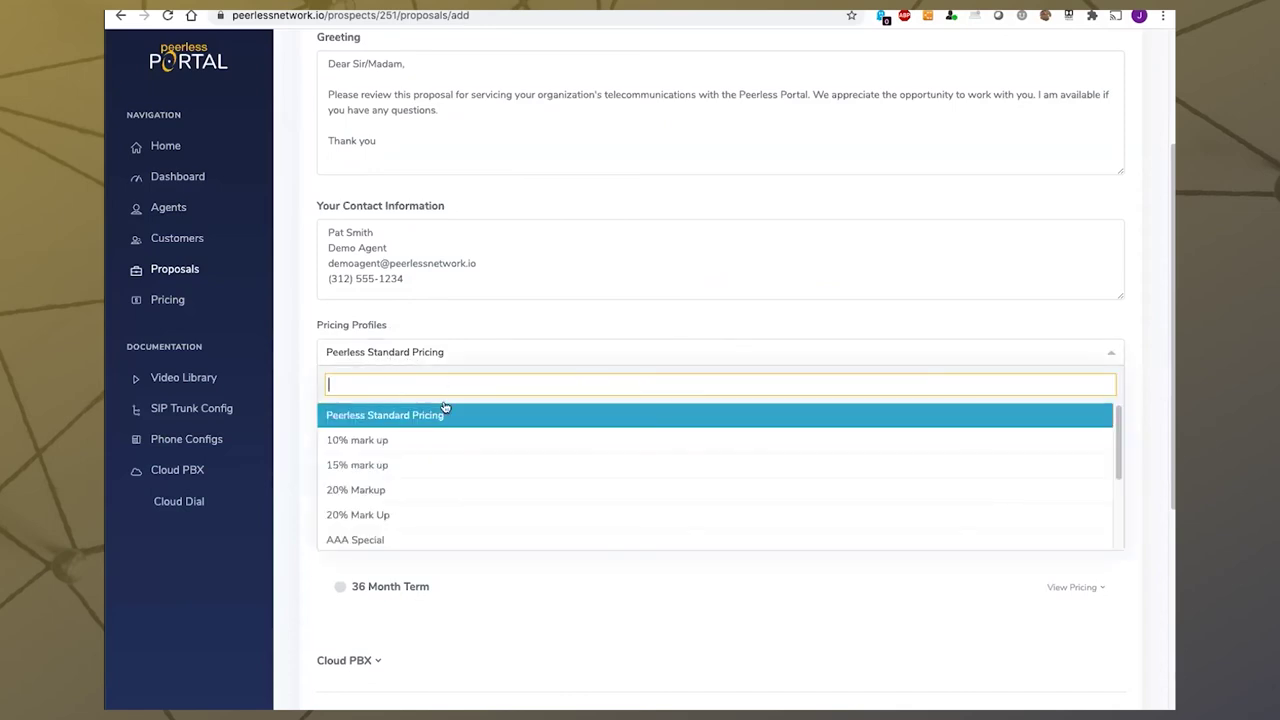
pyautogui.scroll(-3, 440, 422)
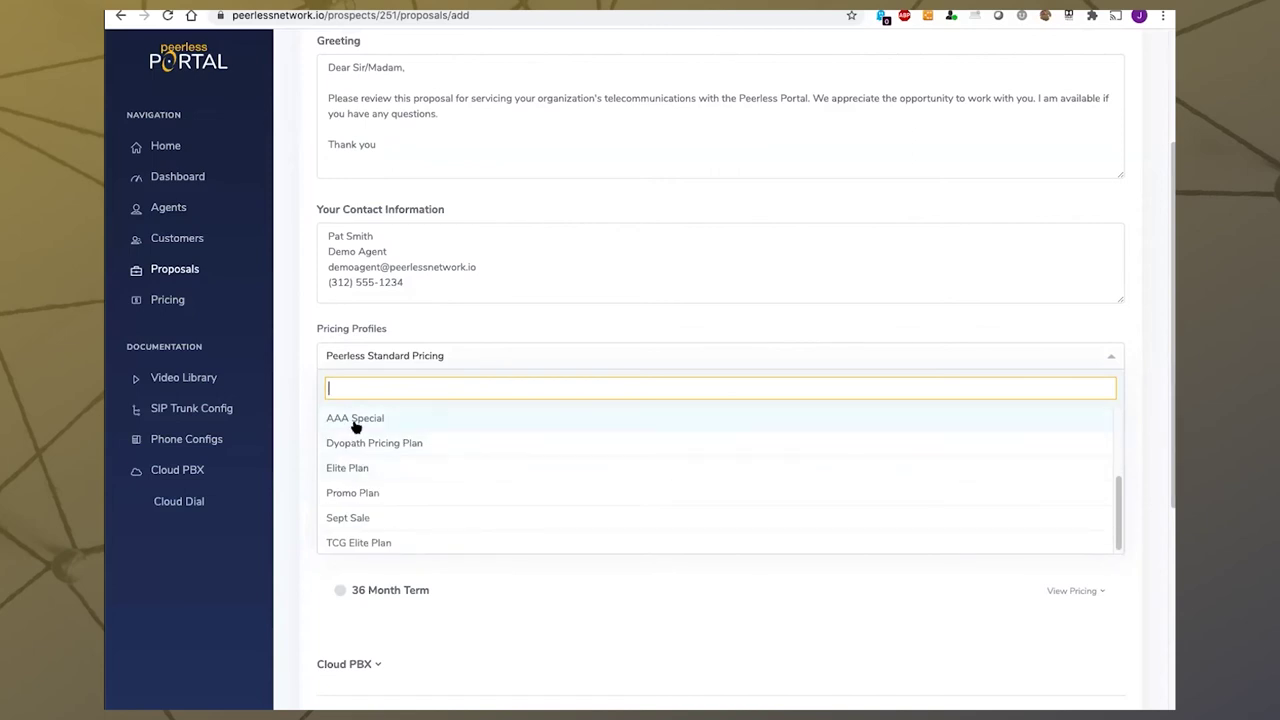
pyautogui.click(356, 421)
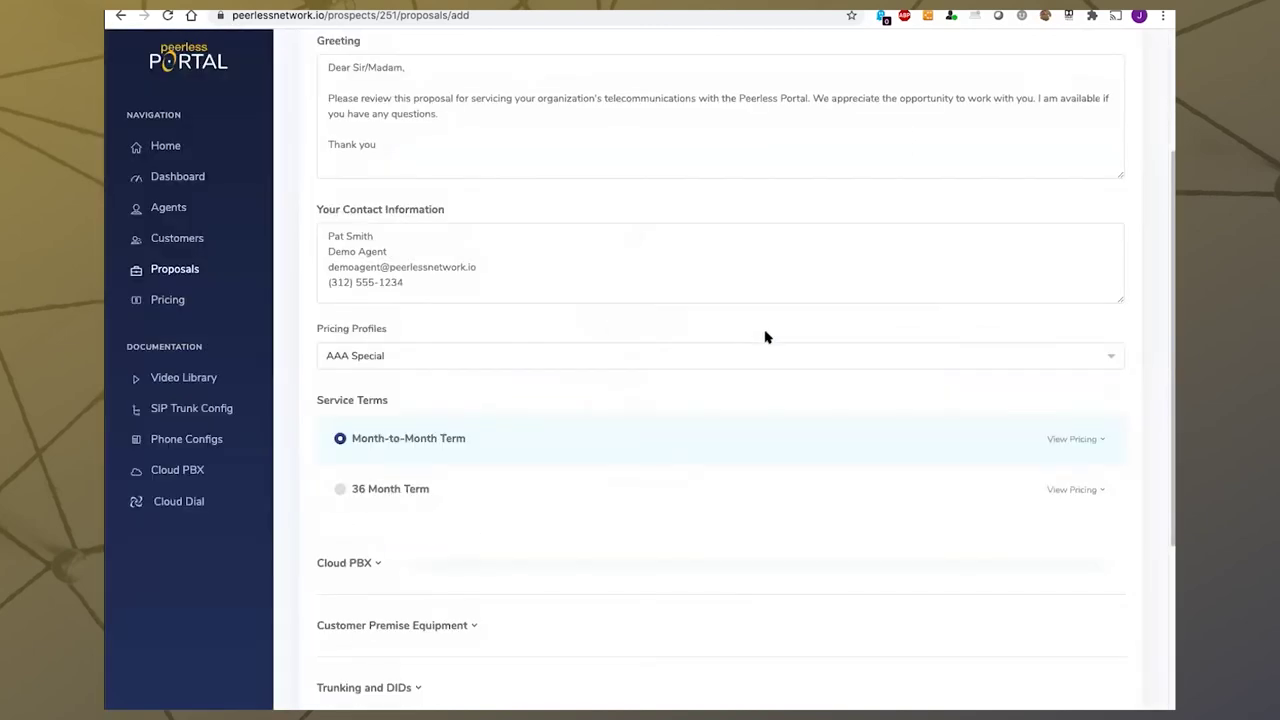
pyautogui.scroll(-1, 506, 329)
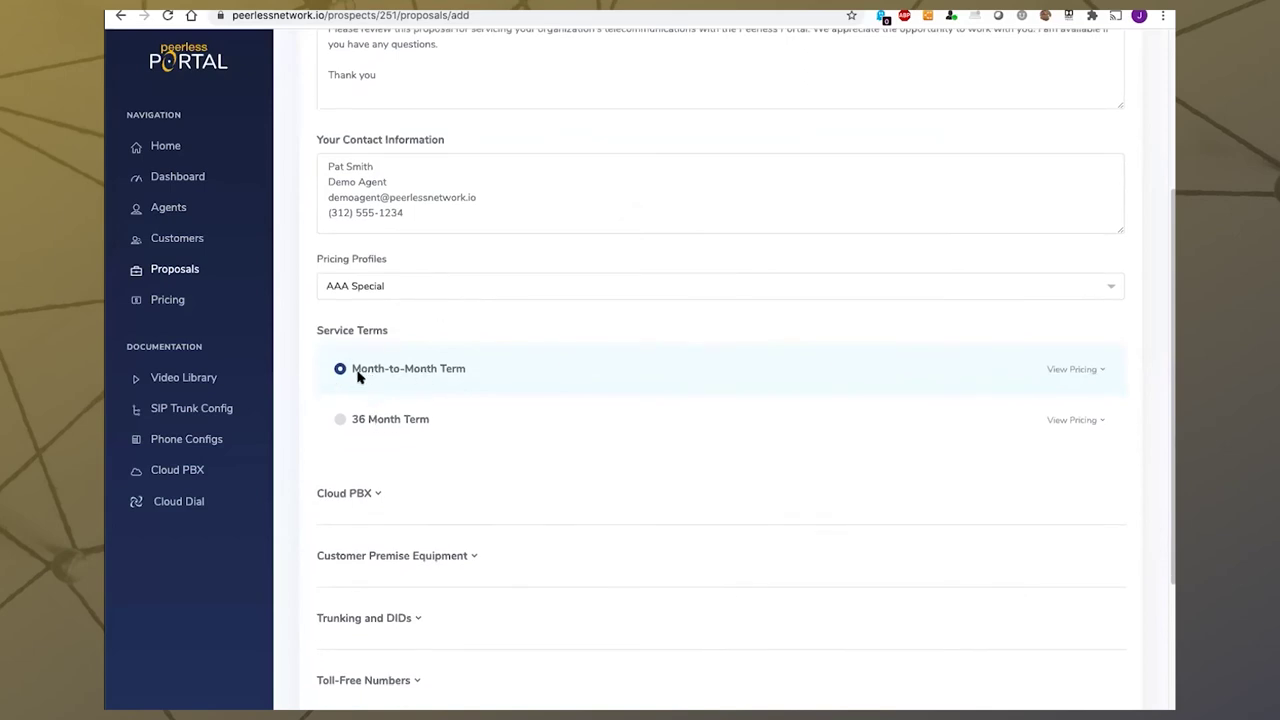
pyautogui.click(376, 424)
# Set the Premium Extension quantity to 12 in the proposal's Cloud PBX section
pyautogui.scroll(-1, 700, 347)
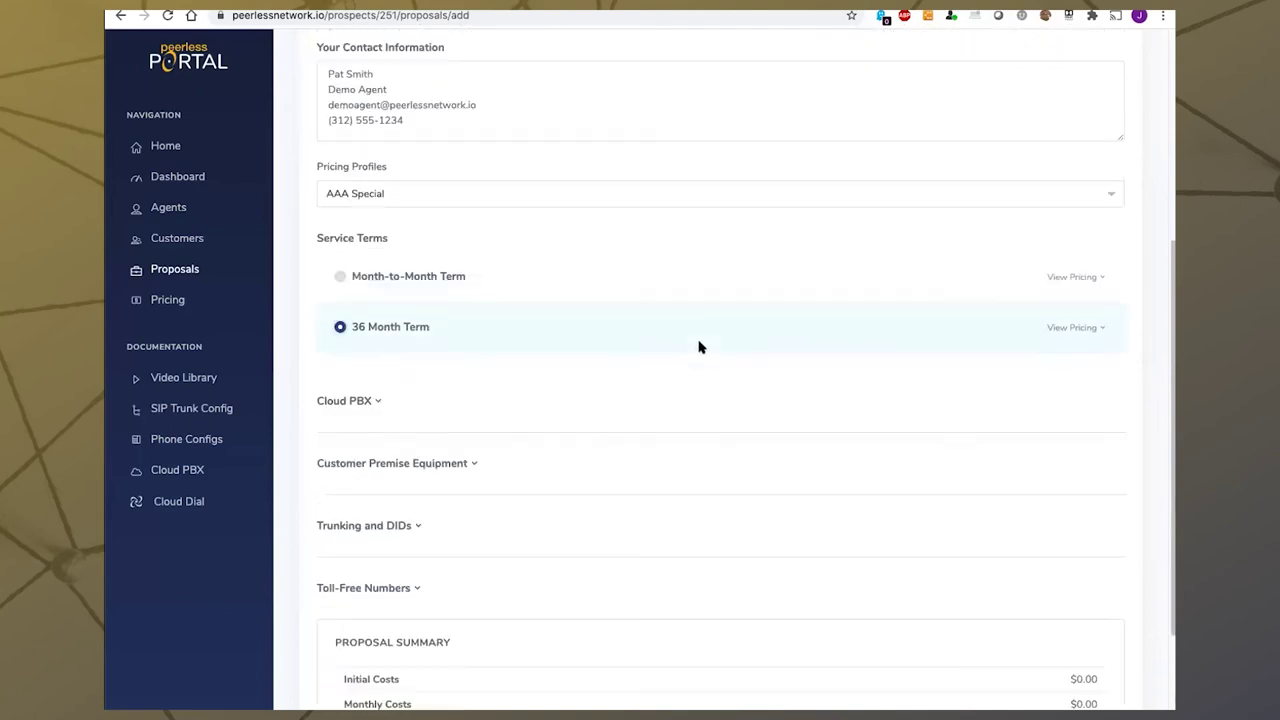
pyautogui.scroll(-1, 700, 347)
pyautogui.scroll(-1, 671, 331)
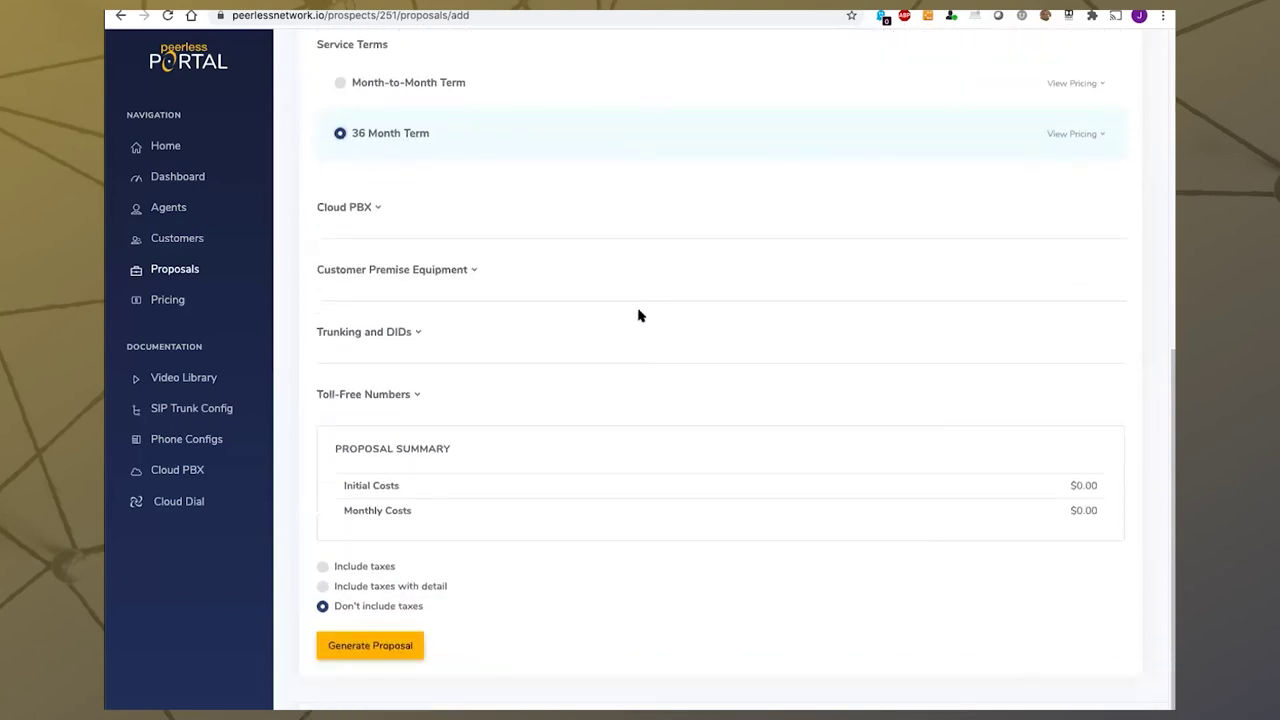
pyautogui.click(374, 208)
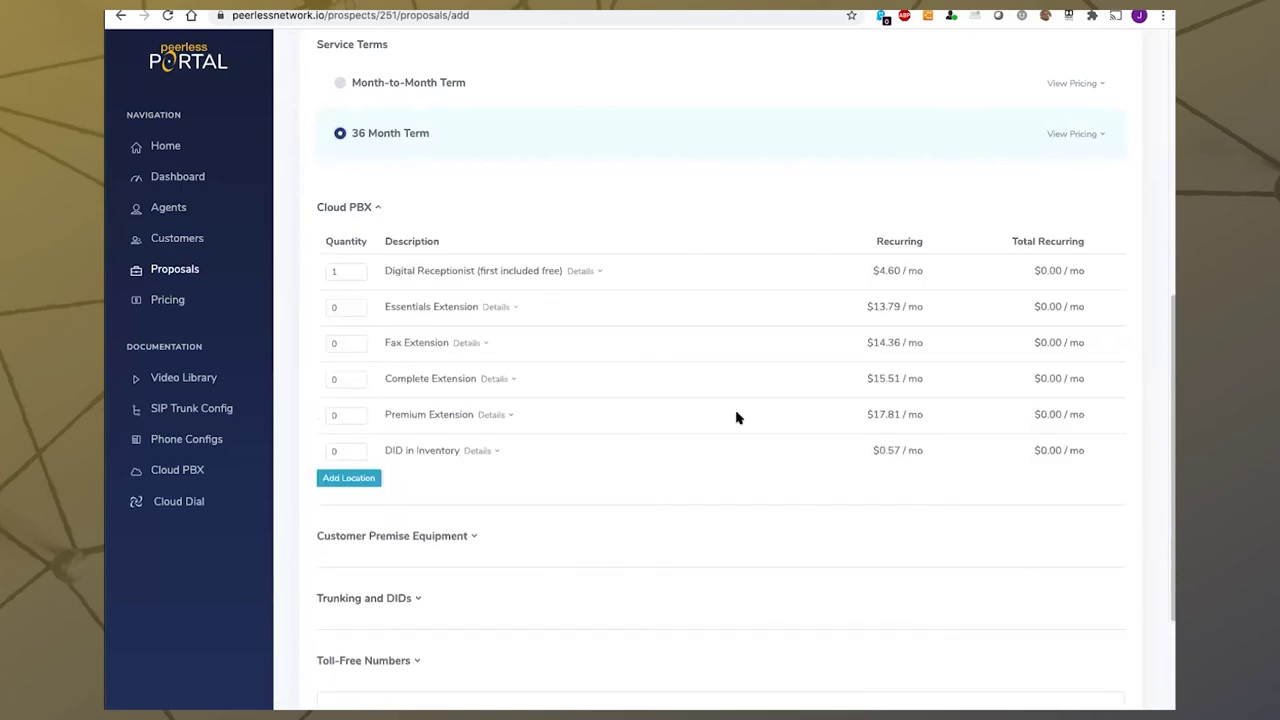
pyautogui.click(328, 413)
pyautogui.write('12')
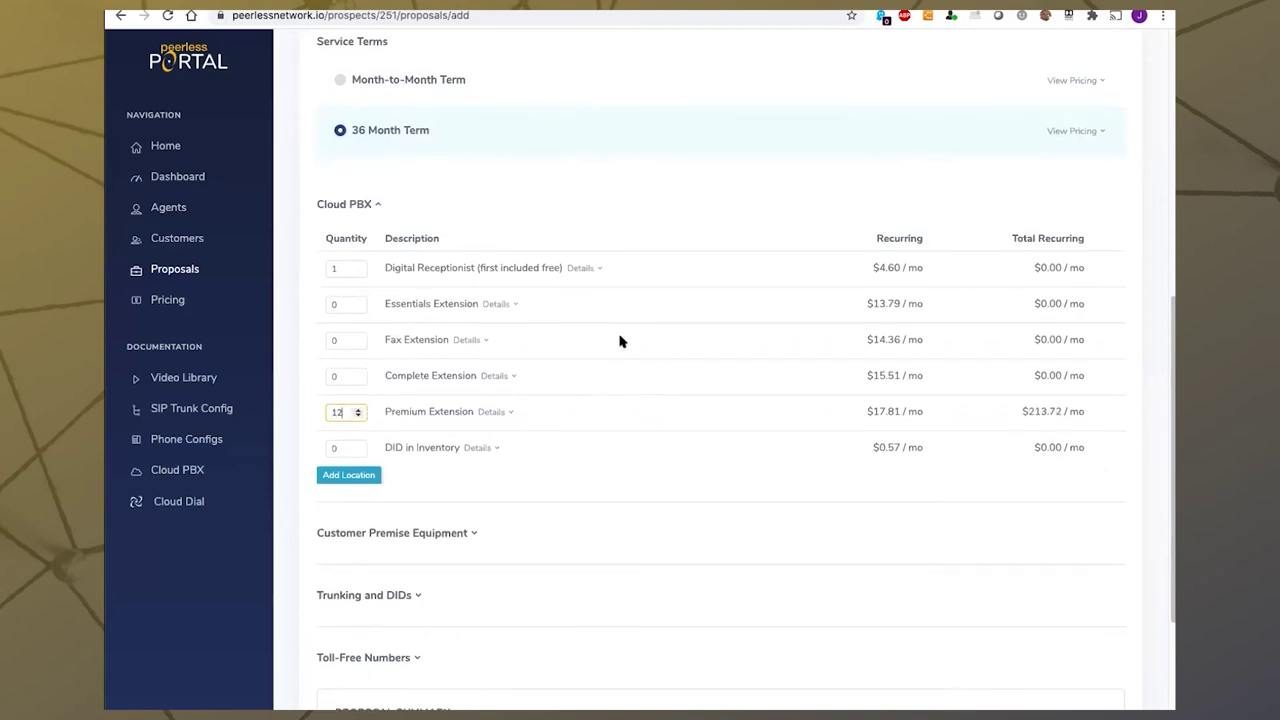
# Generate the proposal and open the Sept Special document from the prospect's proposals
pyautogui.scroll(-3, 620, 337)
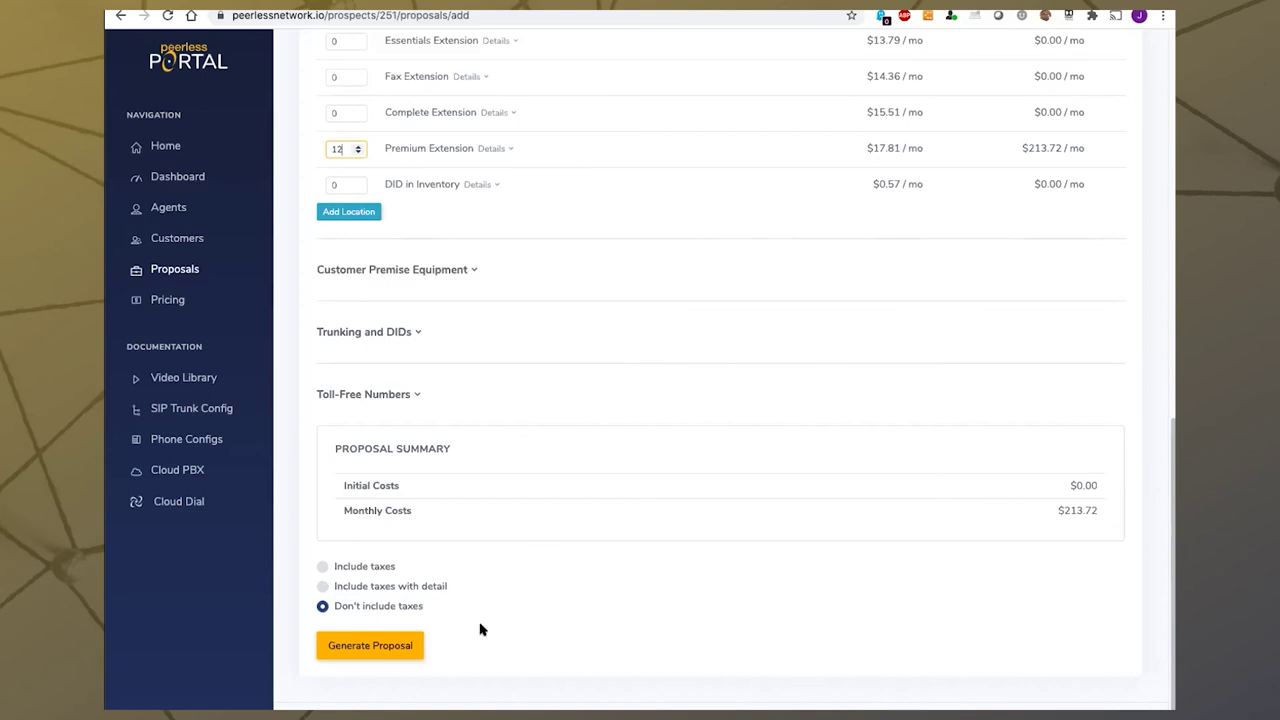
pyautogui.click(393, 648)
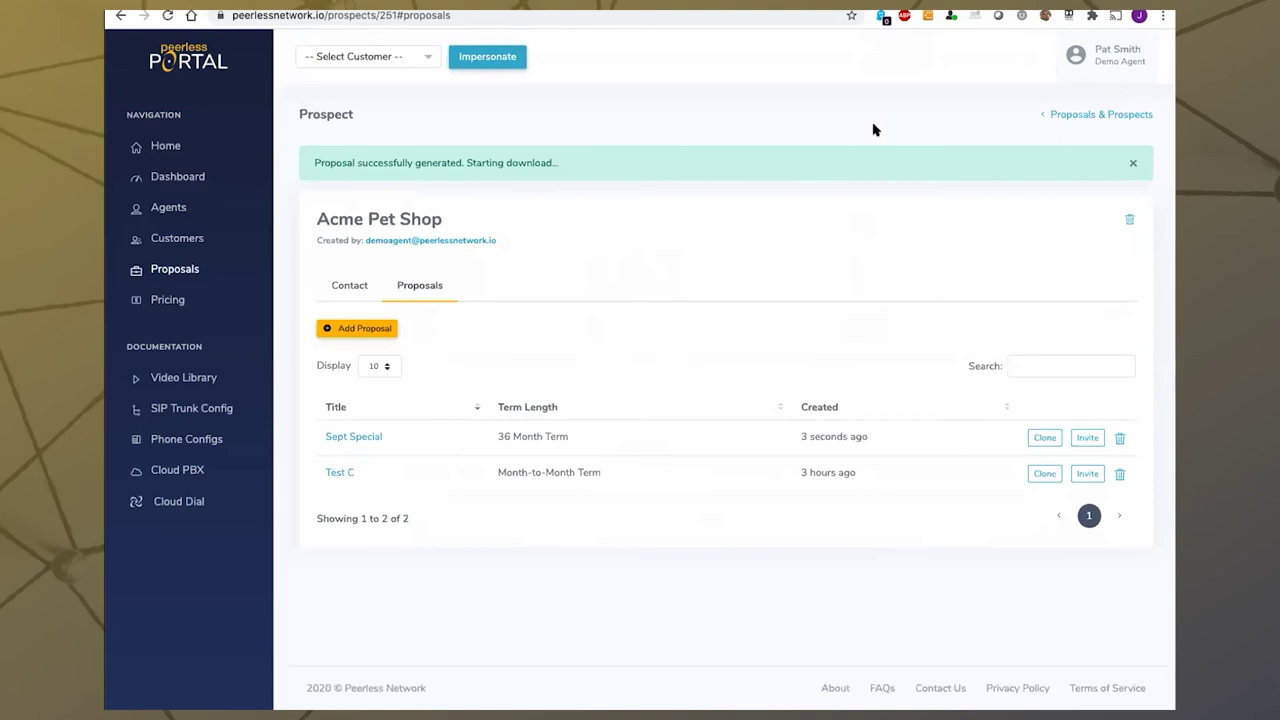
pyautogui.click(362, 440)
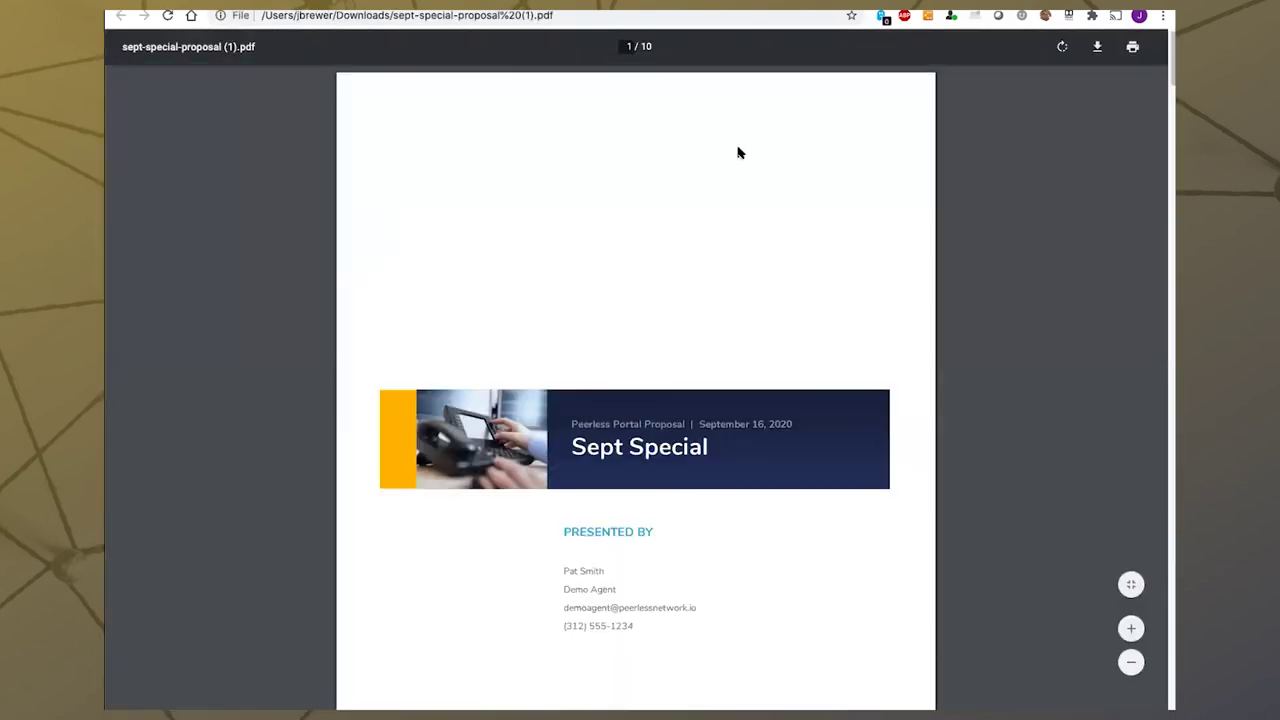
# Review the proposal PDF from the cover and greeting through the Cloud PBX pricing to the Proposal Summary, and close it
pyautogui.scroll(-10, 732, 166)
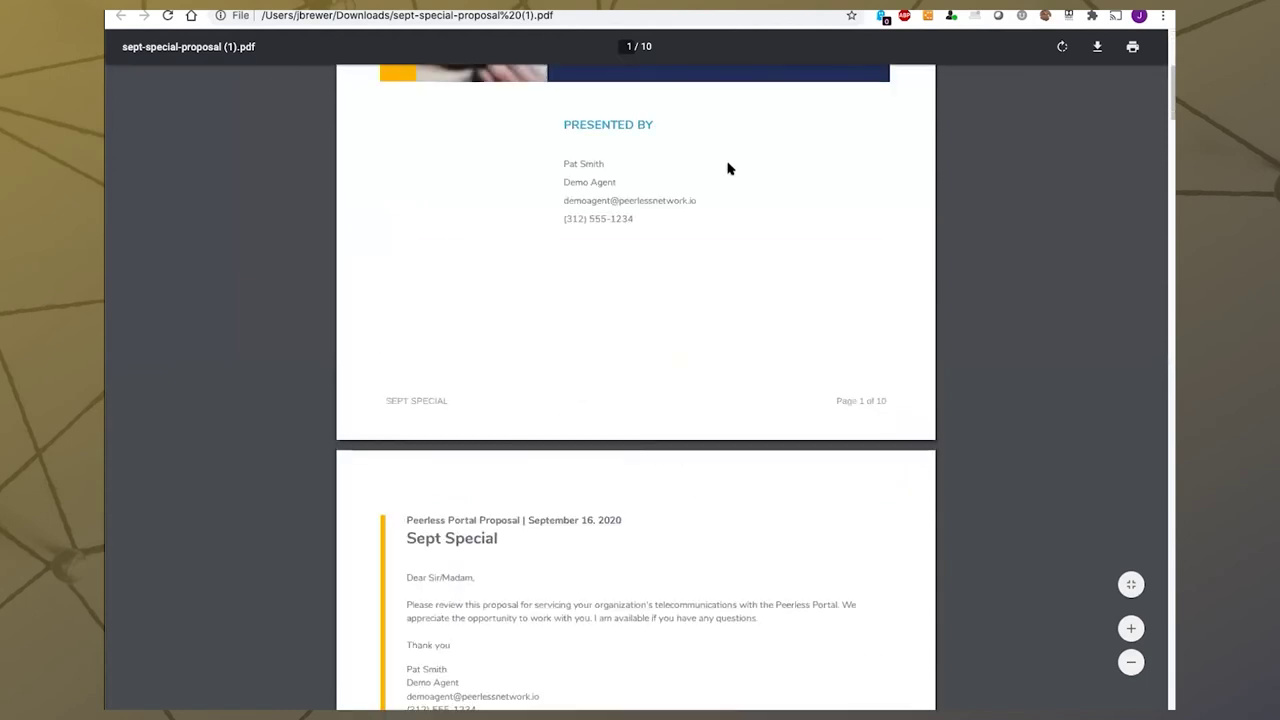
pyautogui.scroll(3, 729, 167)
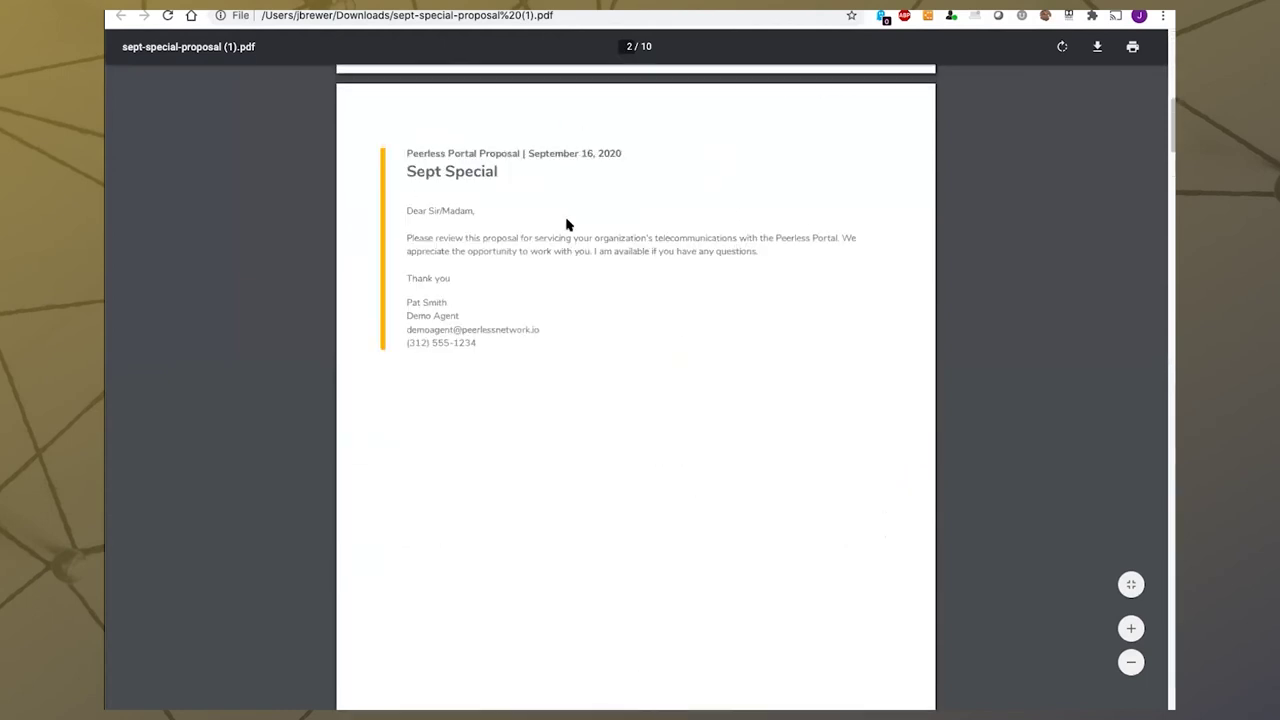
pyautogui.scroll(-5, 565, 236)
pyautogui.scroll(-5, 563, 249)
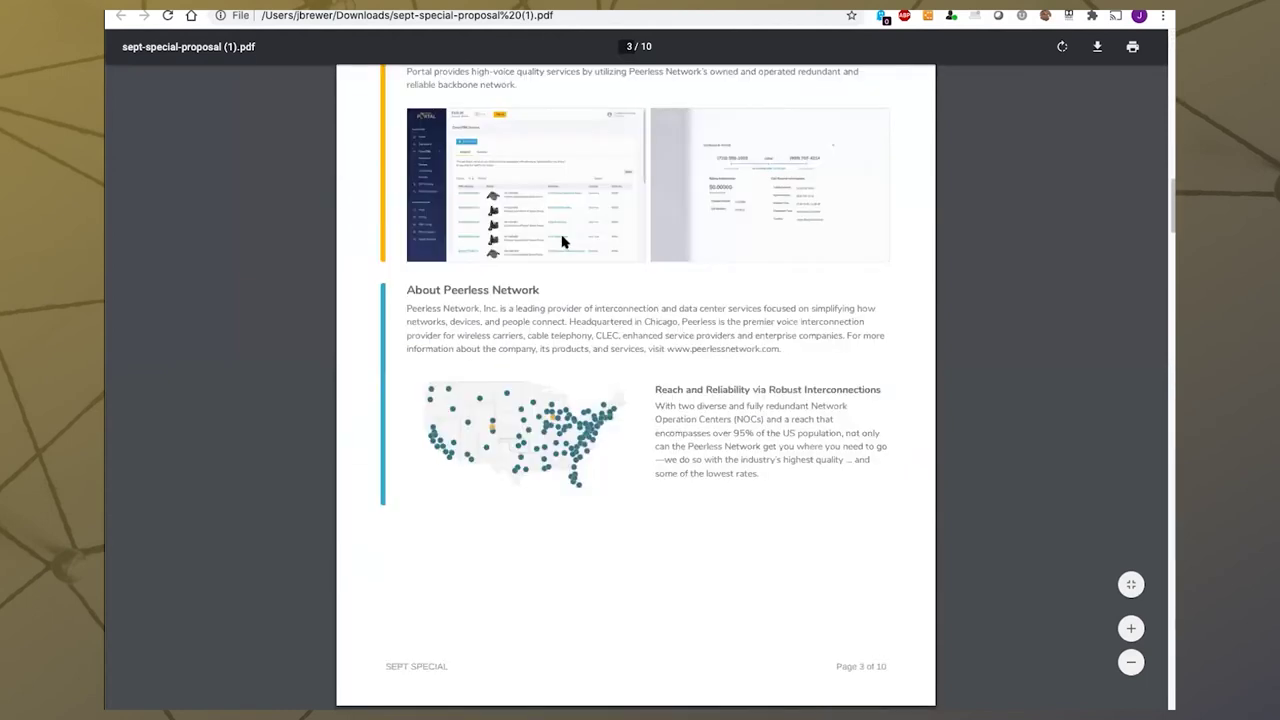
pyautogui.scroll(-5, 562, 241)
pyautogui.scroll(-3, 562, 241)
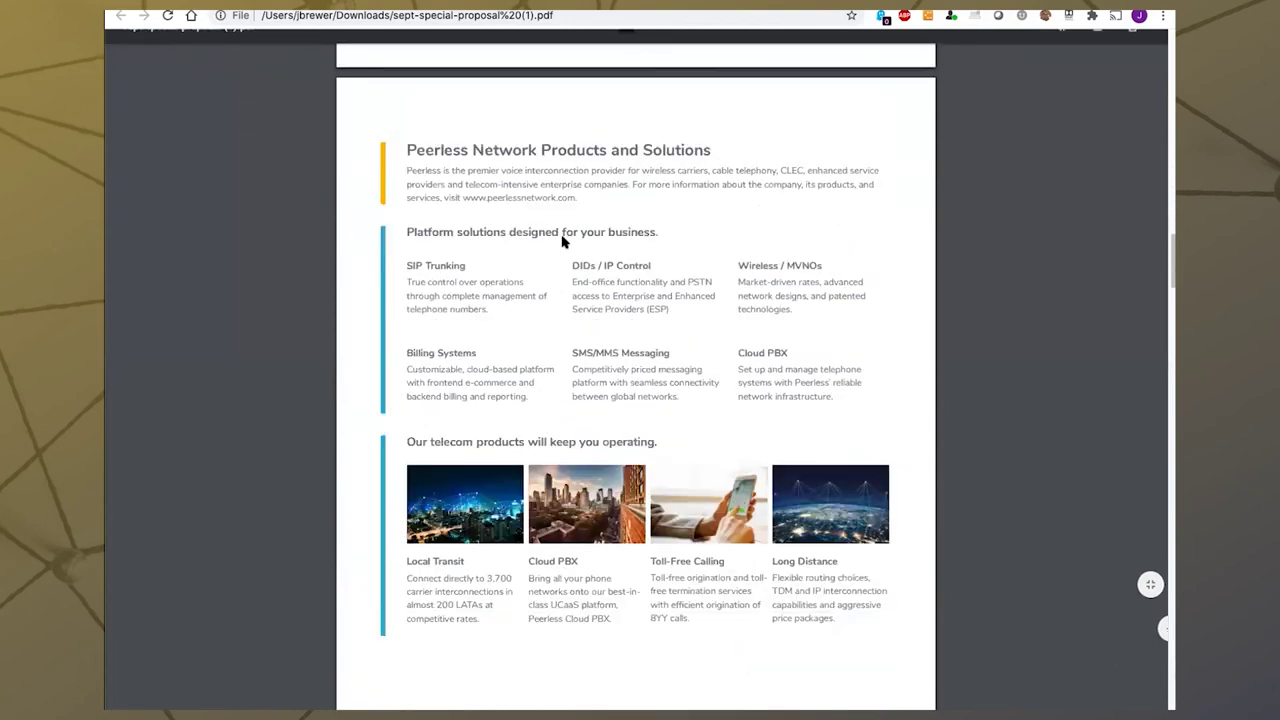
pyautogui.scroll(-3, 563, 240)
pyautogui.scroll(-5, 563, 240)
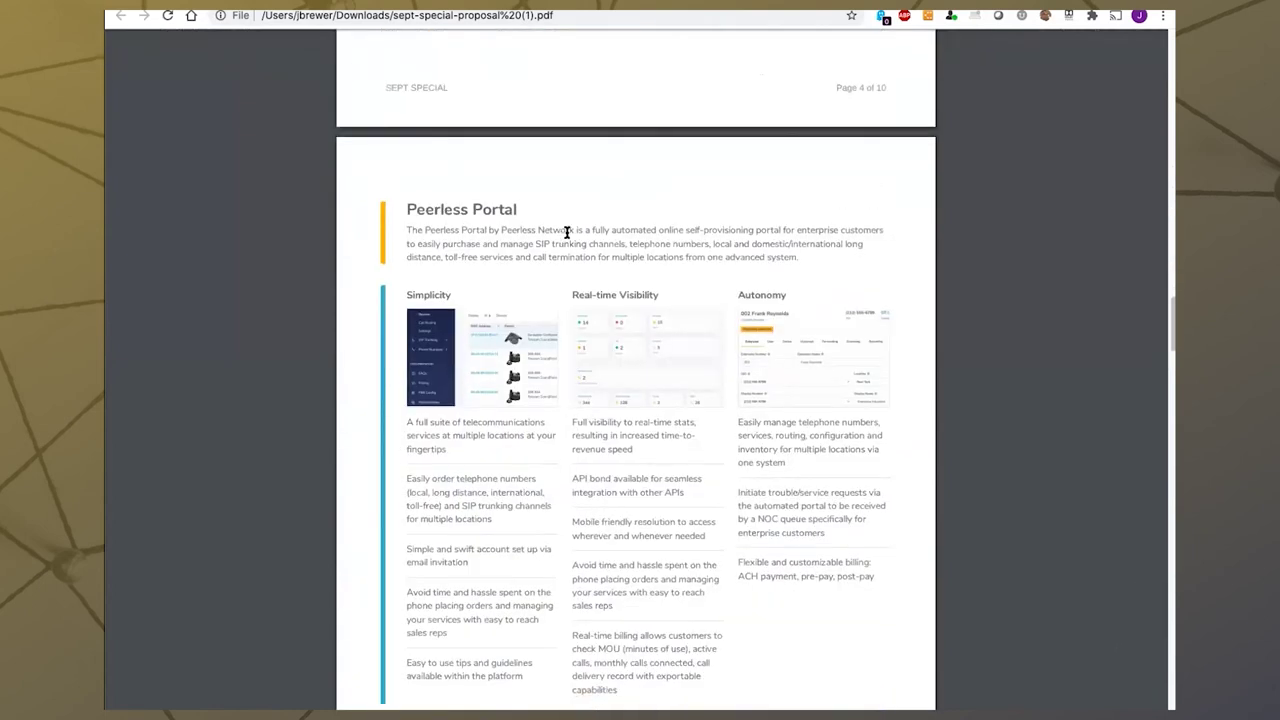
pyautogui.scroll(-5, 510, 310)
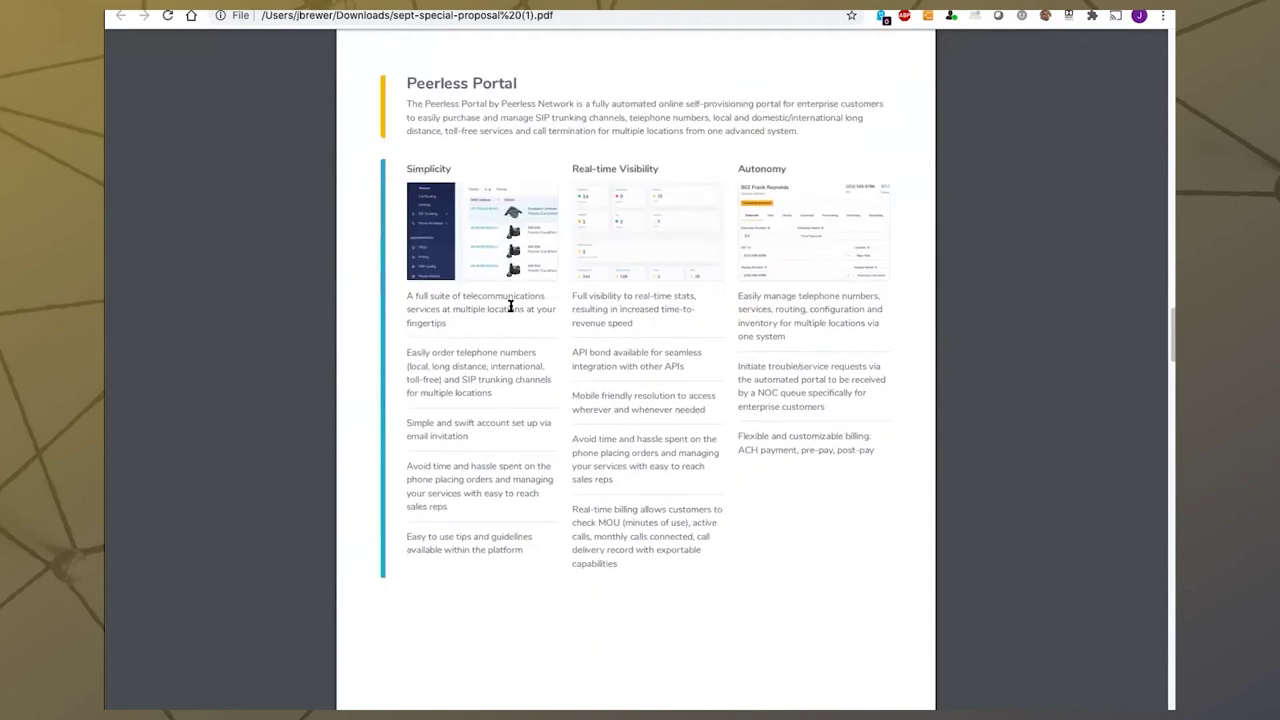
pyautogui.scroll(-4, 510, 310)
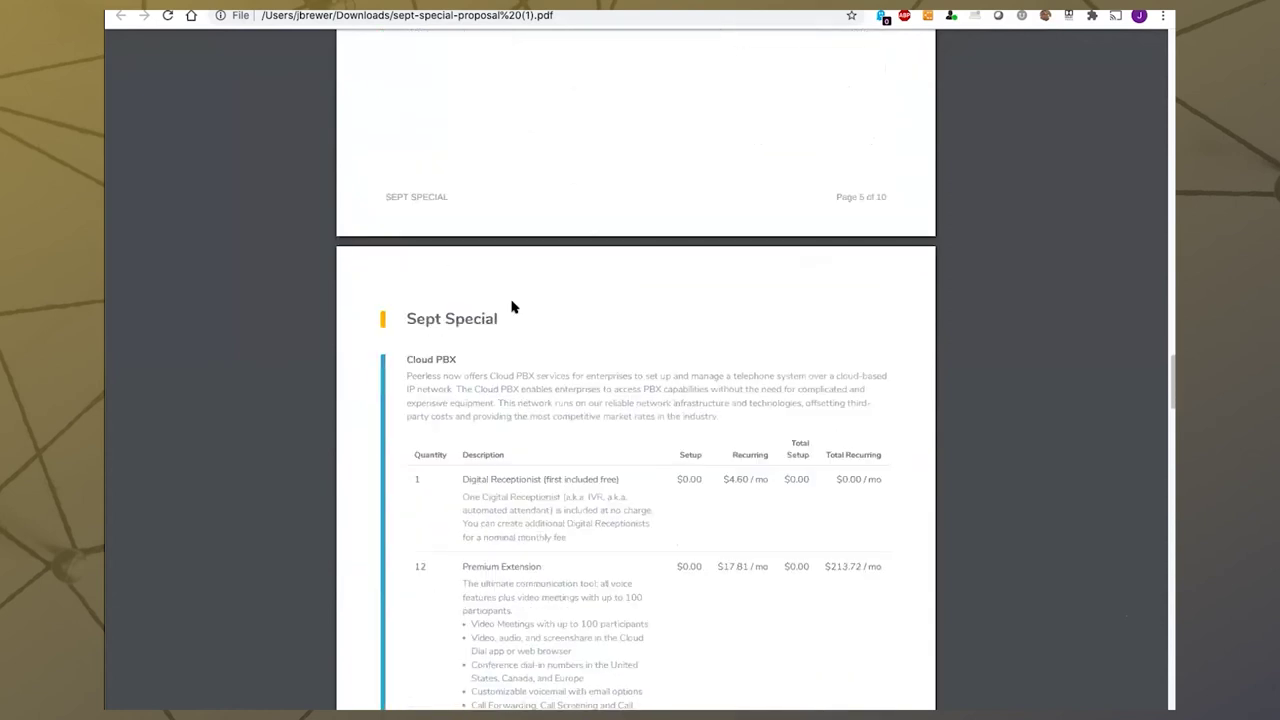
pyautogui.scroll(-1, 496, 287)
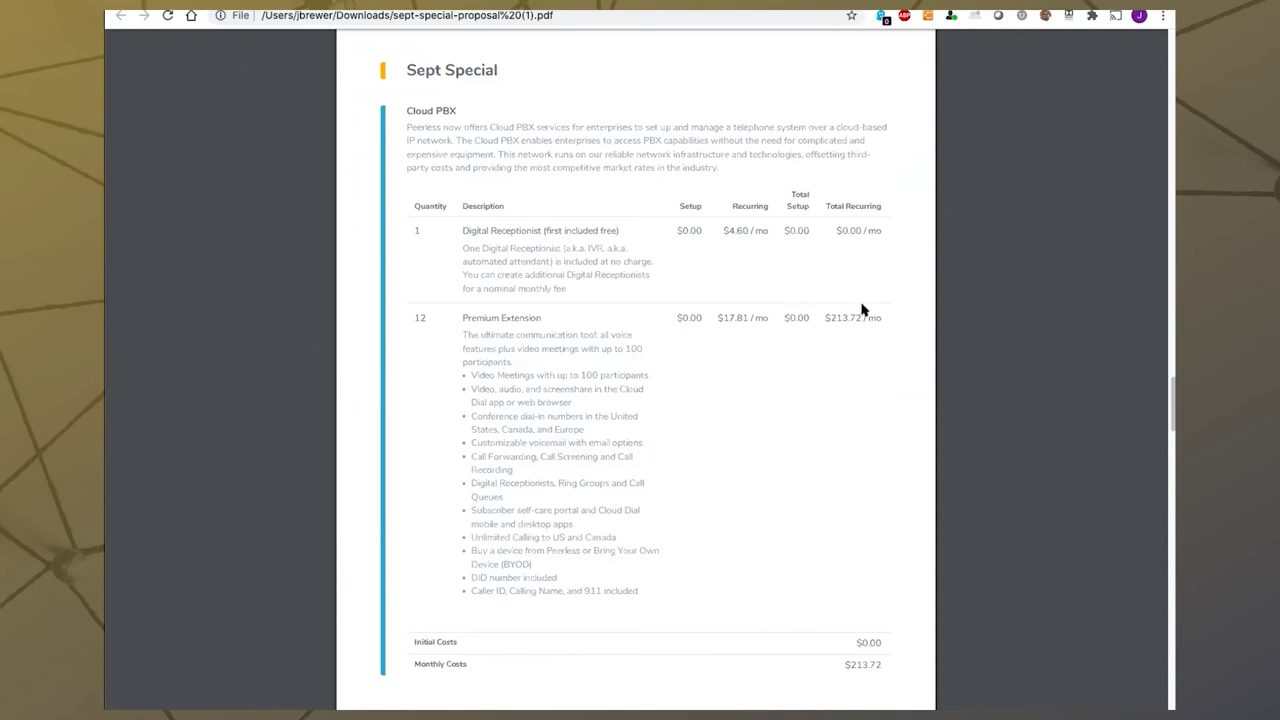
pyautogui.scroll(-1, 820, 292)
pyautogui.scroll(-3, 820, 292)
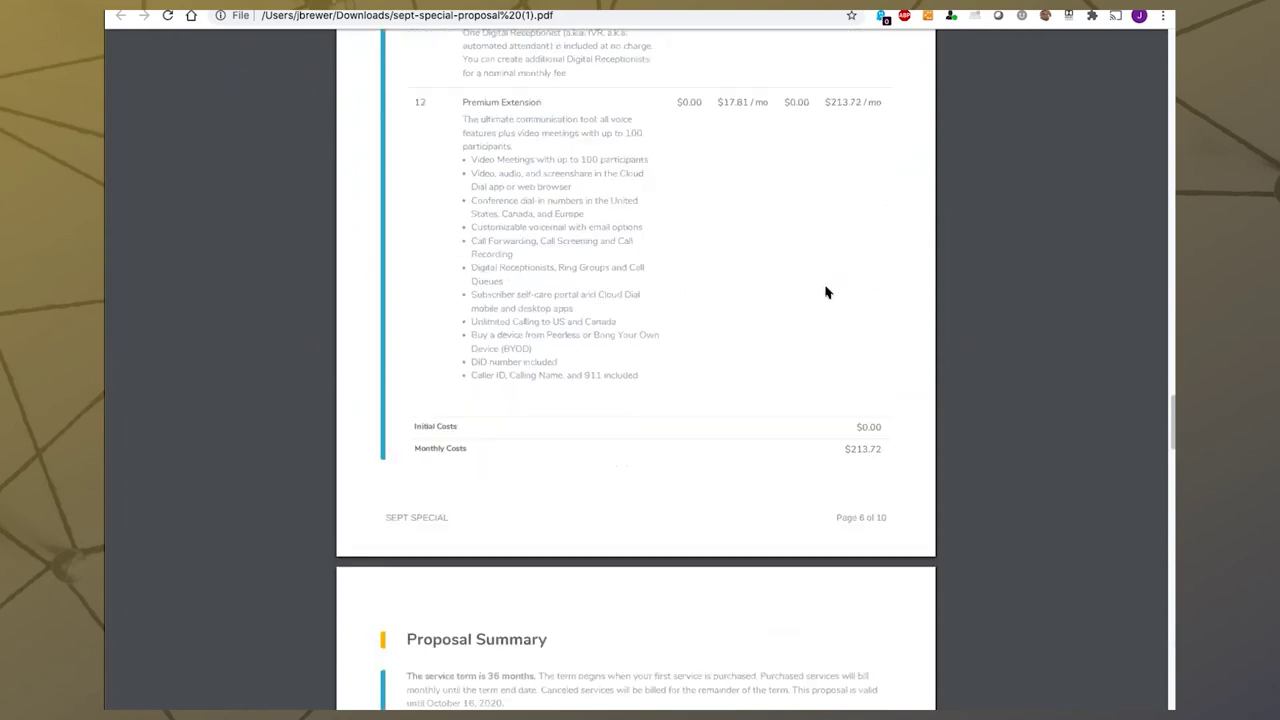
pyautogui.scroll(-5, 826, 291)
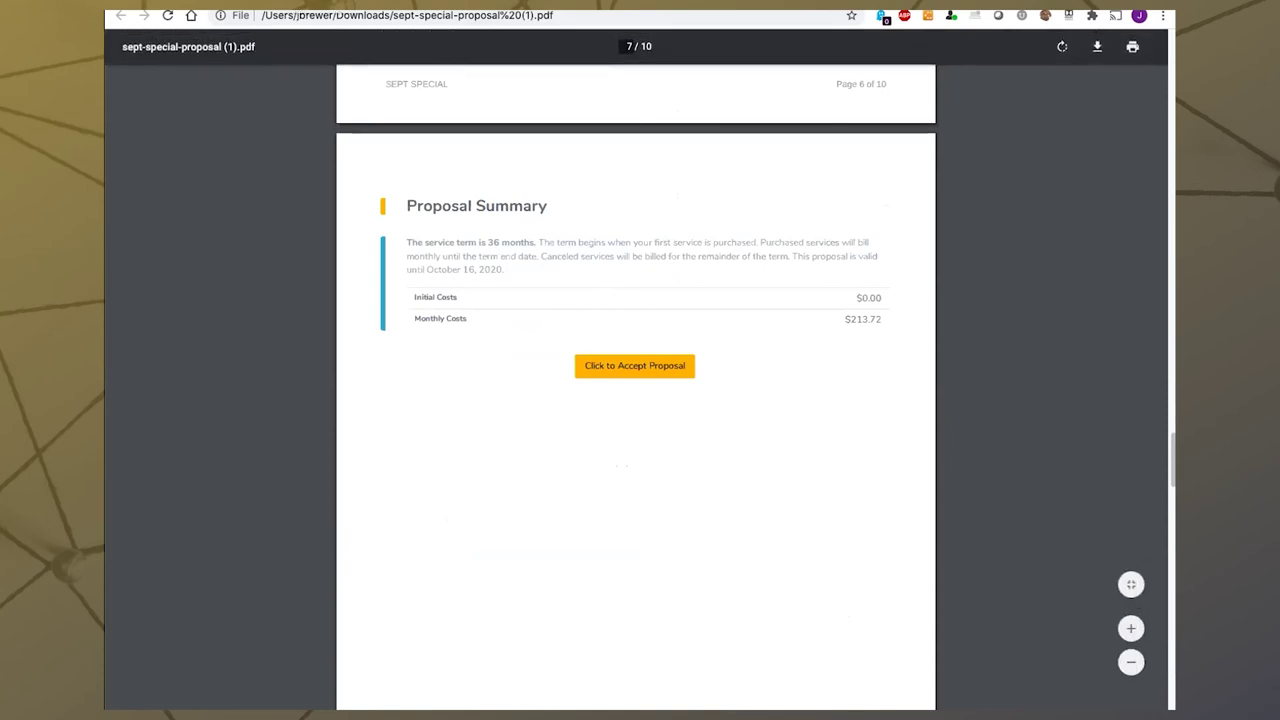
pyautogui.hotkey('ctrl', 'w')
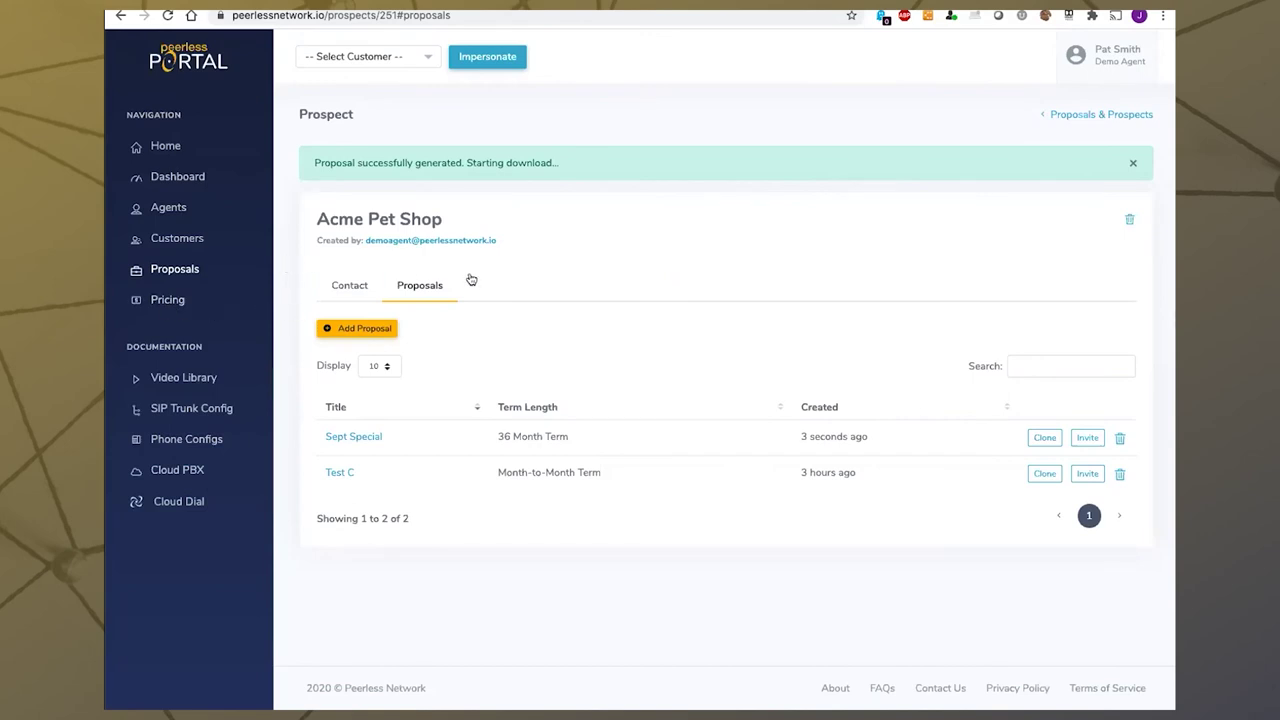
# Open the list of custom pricing profiles
pyautogui.click(170, 300)
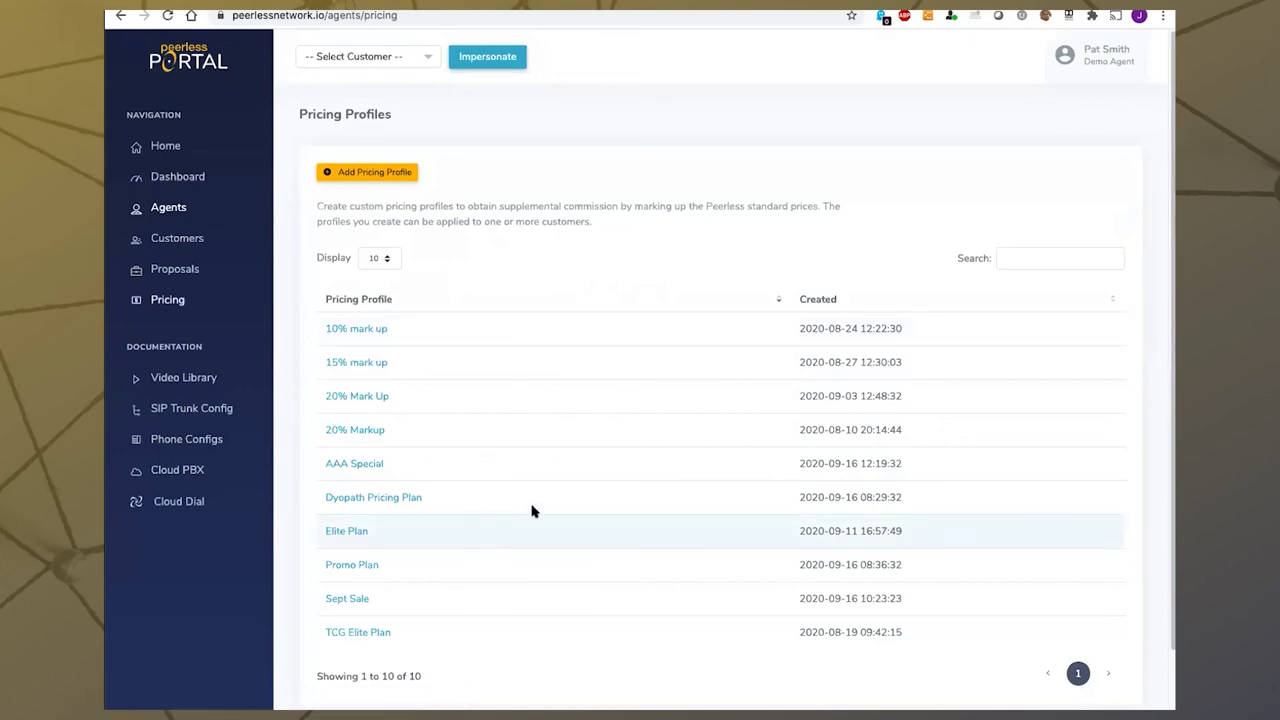
pyautogui.click(372, 177)
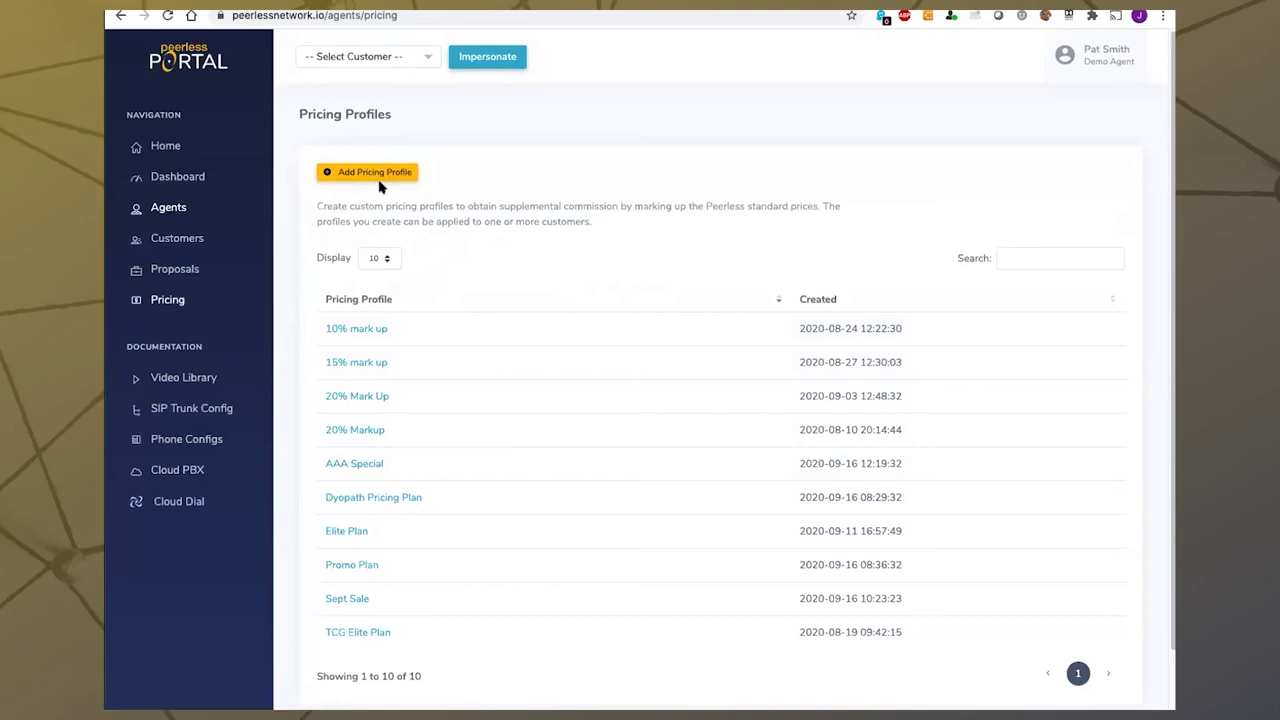